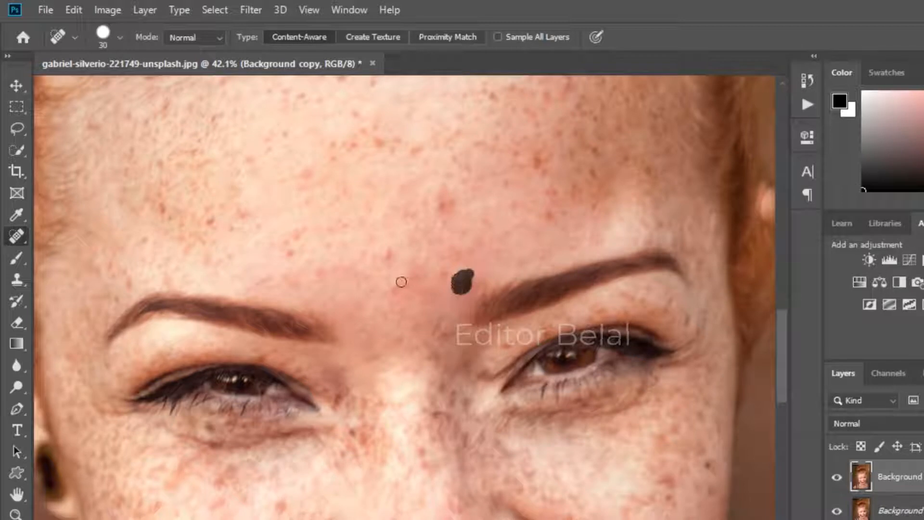
Step: Remove the dark spot between the eyebrows and nearby forehead freckles with the Spot Healing Brush
{"action": "left_click", "coordinate": [400, 279]}
{"action": "left_click", "coordinate": [384, 252]}
{"action": "left_click", "coordinate": [445, 204]}
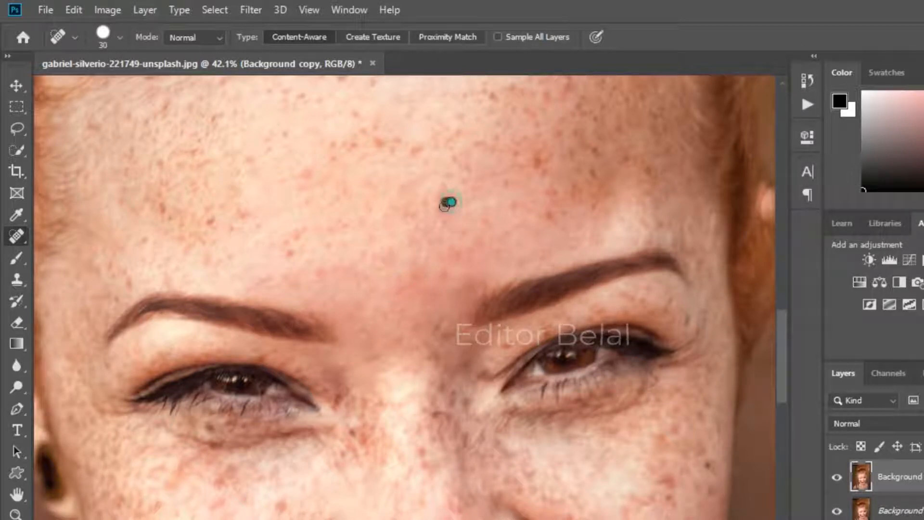
{"action": "left_click", "coordinate": [537, 158]}
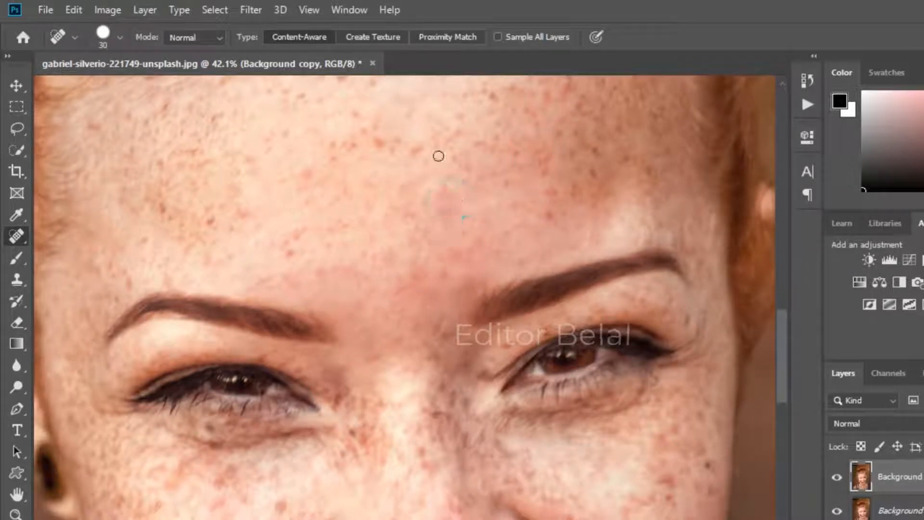
{"action": "left_click", "coordinate": [385, 143]}
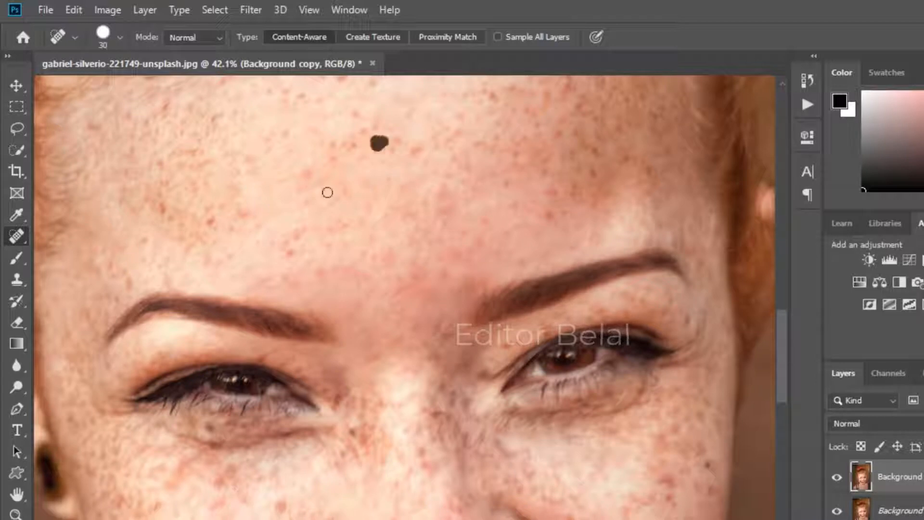
Step: Heal the freckles scattered across the upper forehead
{"action": "scroll", "coordinate": [327, 192], "scroll_direction": "up", "scroll_amount": 3}
{"action": "left_click", "coordinate": [361, 181]}
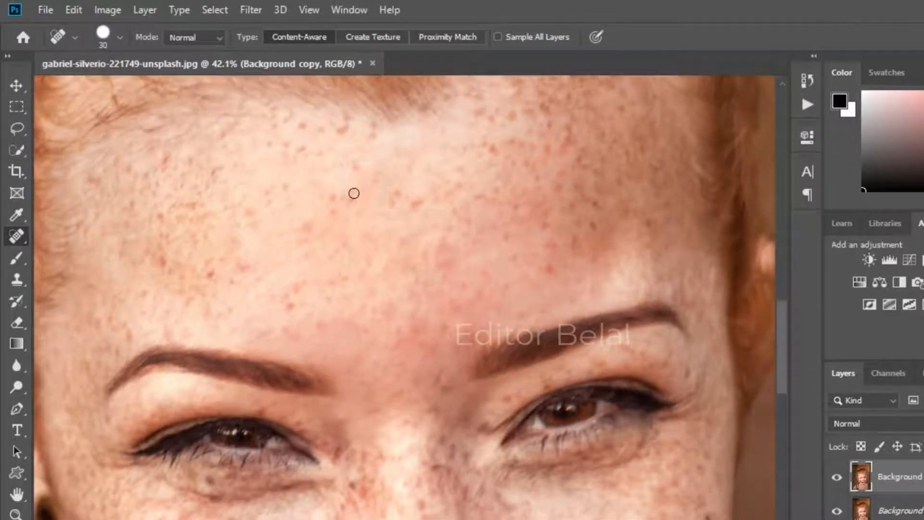
{"action": "left_click", "coordinate": [354, 193]}
{"action": "left_click", "coordinate": [359, 164]}
{"action": "left_click", "coordinate": [371, 133]}
{"action": "left_click", "coordinate": [355, 123]}
Step: Heal the blemishes on the forehead above the left eyebrow
{"action": "scroll", "coordinate": [182, 226], "scroll_direction": "down", "scroll_amount": 3}
{"action": "left_click_drag", "start_coordinate": [131, 213], "coordinate": [127, 202]}
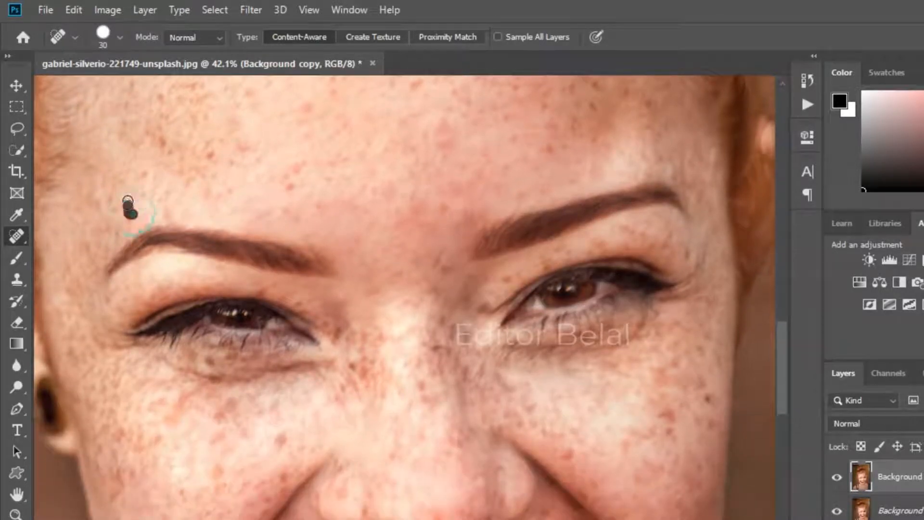
{"action": "left_click", "coordinate": [163, 142]}
{"action": "left_click", "coordinate": [213, 153]}
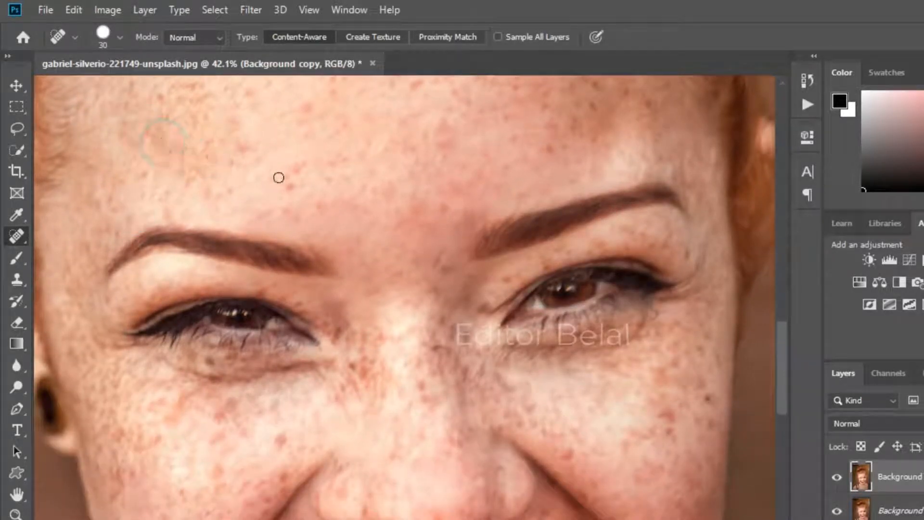
{"action": "left_click", "coordinate": [286, 181]}
{"action": "left_click", "coordinate": [295, 169]}
Step: Heal the spots under the left eye, on the left cheek and on the nose tip
{"action": "scroll", "coordinate": [330, 316], "scroll_direction": "down", "scroll_amount": 4}
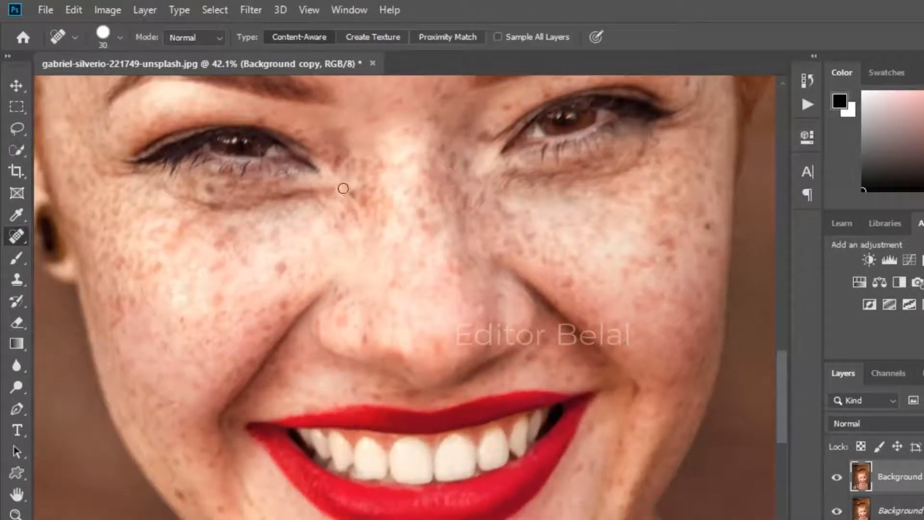
{"action": "scroll", "coordinate": [516, 340], "scroll_direction": "up", "scroll_amount": 1}
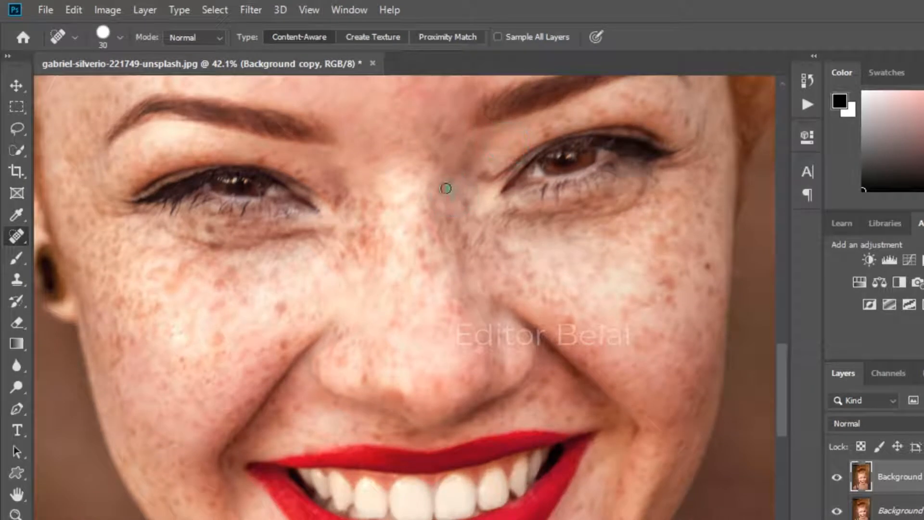
{"action": "left_click", "coordinate": [222, 280]}
{"action": "left_click", "coordinate": [237, 262]}
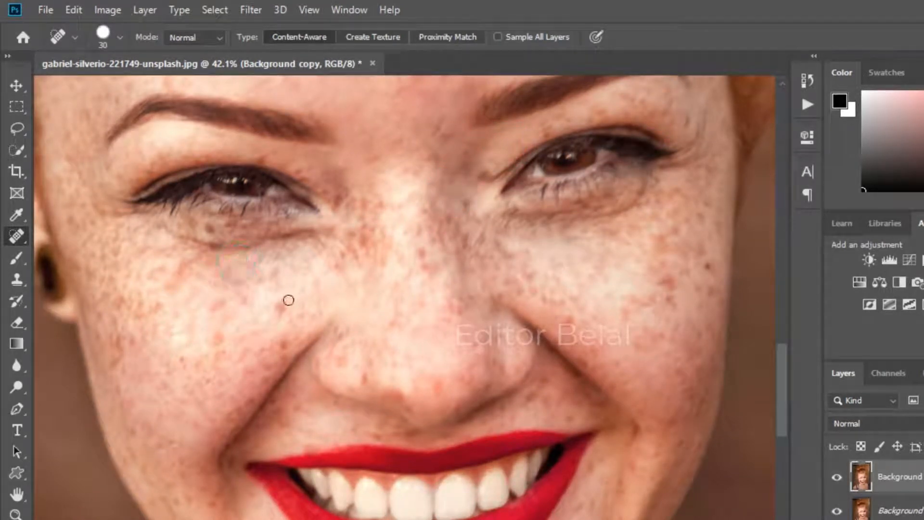
{"action": "left_click", "coordinate": [283, 305]}
{"action": "left_click", "coordinate": [284, 340]}
{"action": "left_click", "coordinate": [369, 378]}
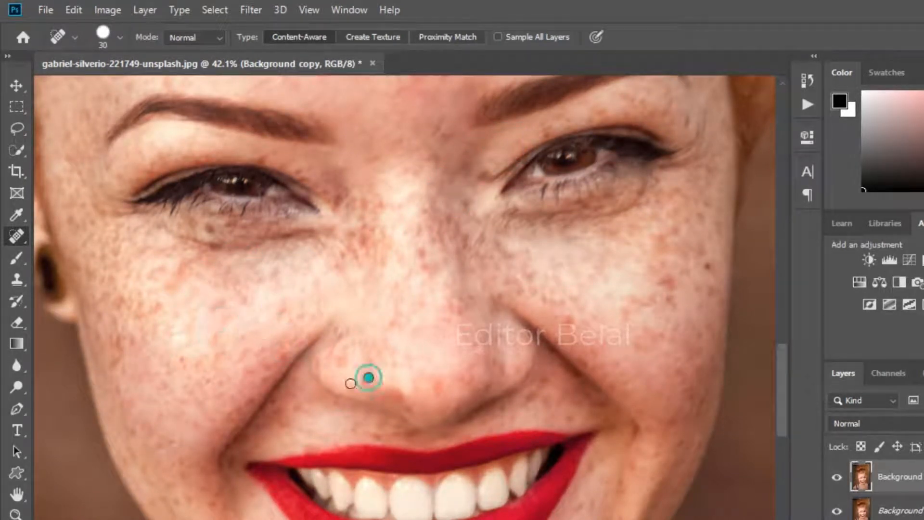
Step: Heal the blemishes and the line of marks on the chin
{"action": "scroll", "coordinate": [223, 498], "scroll_direction": "down", "scroll_amount": 2}
{"action": "scroll", "coordinate": [300, 486], "scroll_direction": "down", "scroll_amount": 4}
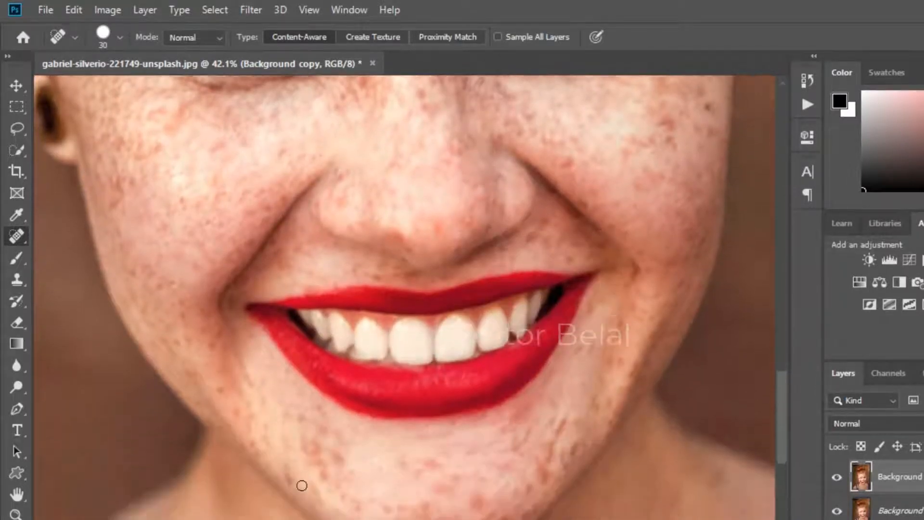
{"action": "left_click", "coordinate": [340, 388]}
{"action": "left_click_drag", "start_coordinate": [340, 392], "coordinate": [312, 378]}
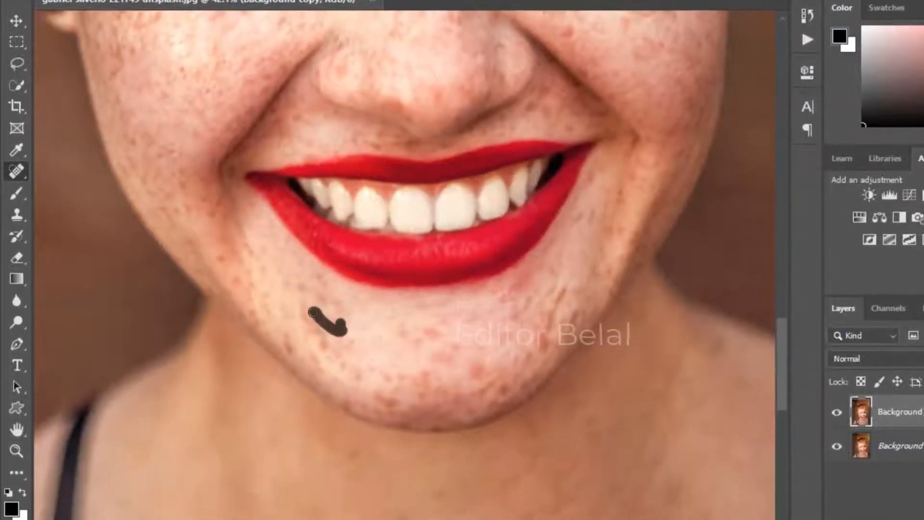
{"action": "left_click_drag", "start_coordinate": [313, 313], "coordinate": [324, 348]}
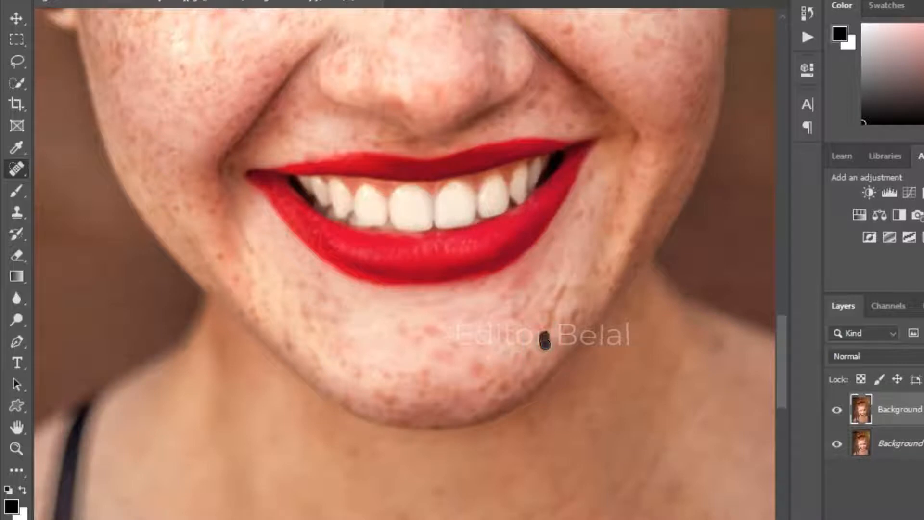
{"action": "left_click_drag", "start_coordinate": [565, 287], "coordinate": [554, 321]}
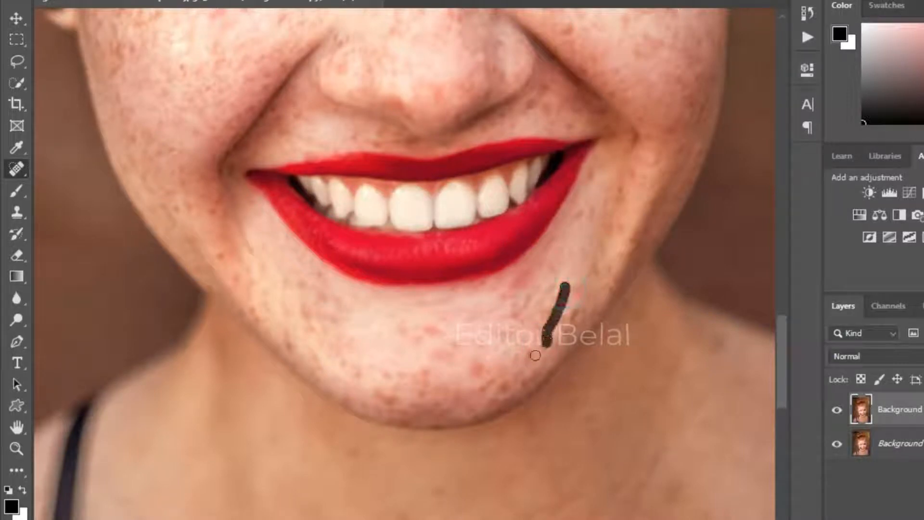
{"action": "left_click_drag", "start_coordinate": [535, 355], "coordinate": [534, 357]}
Step: Heal the dark spots on the neck and upper chest
{"action": "scroll", "coordinate": [501, 378], "scroll_direction": "down", "scroll_amount": 3}
{"action": "left_click_drag", "start_coordinate": [561, 203], "coordinate": [549, 226]}
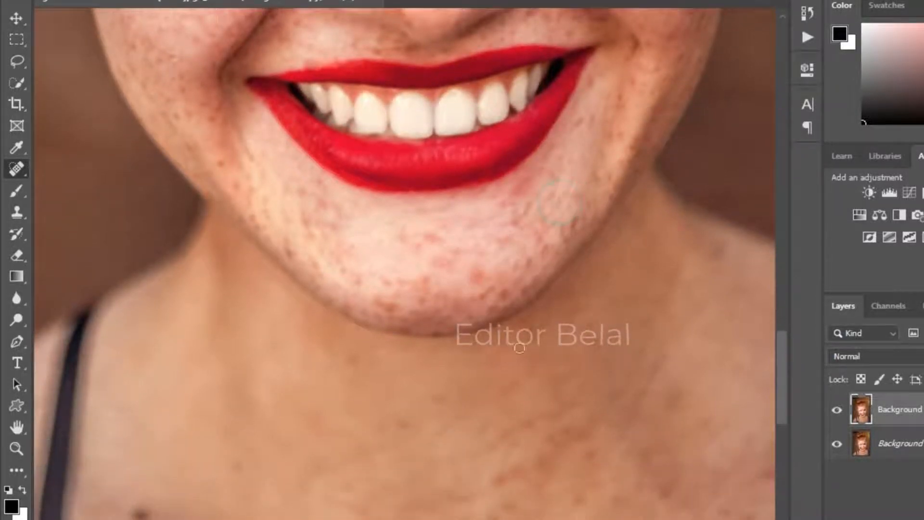
{"action": "scroll", "coordinate": [515, 339], "scroll_direction": "down", "scroll_amount": 7}
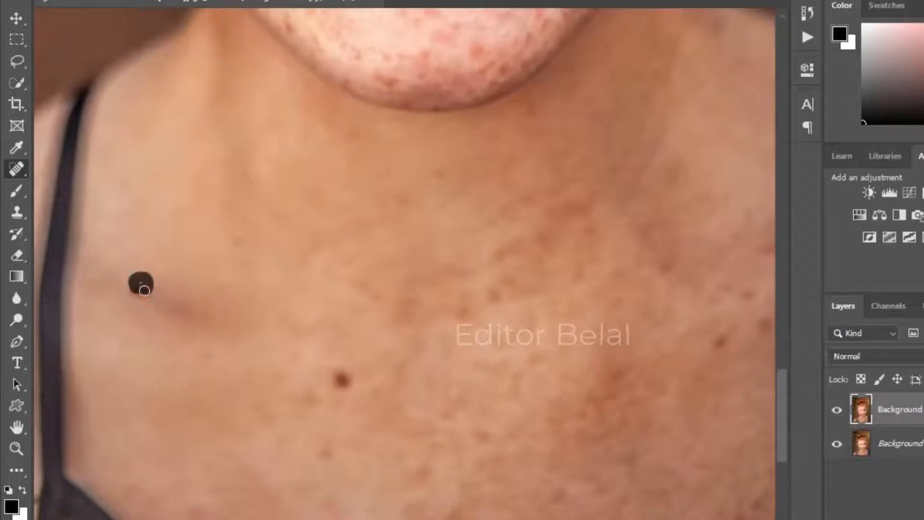
{"action": "left_click_drag", "start_coordinate": [139, 283], "coordinate": [140, 284]}
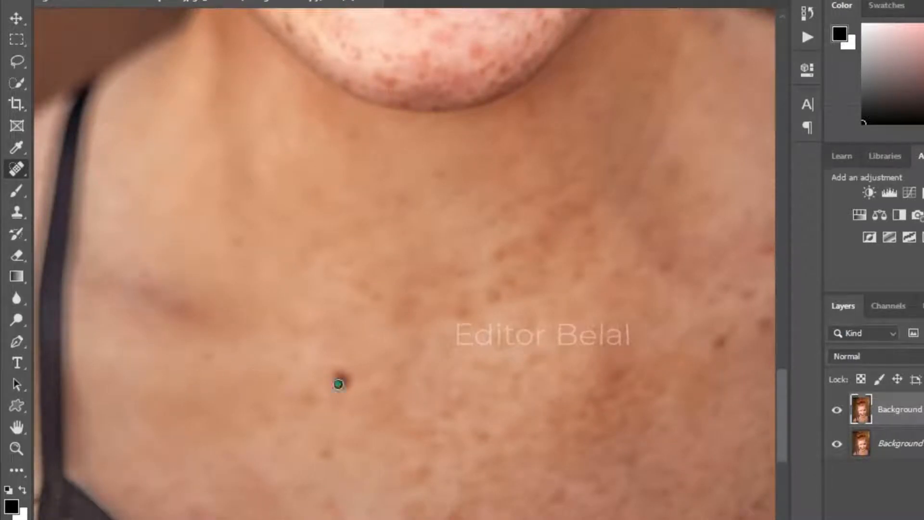
{"action": "left_click_drag", "start_coordinate": [339, 384], "coordinate": [350, 374]}
{"action": "left_click_drag", "start_coordinate": [654, 389], "coordinate": [364, 387]}
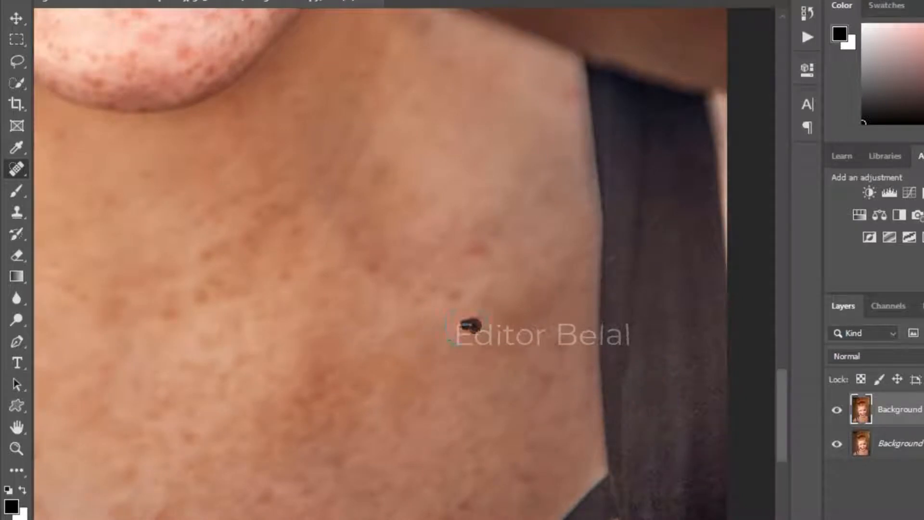
Step: Heal the mark along the left collarbone
{"action": "key", "text": "ctrl+minus"}
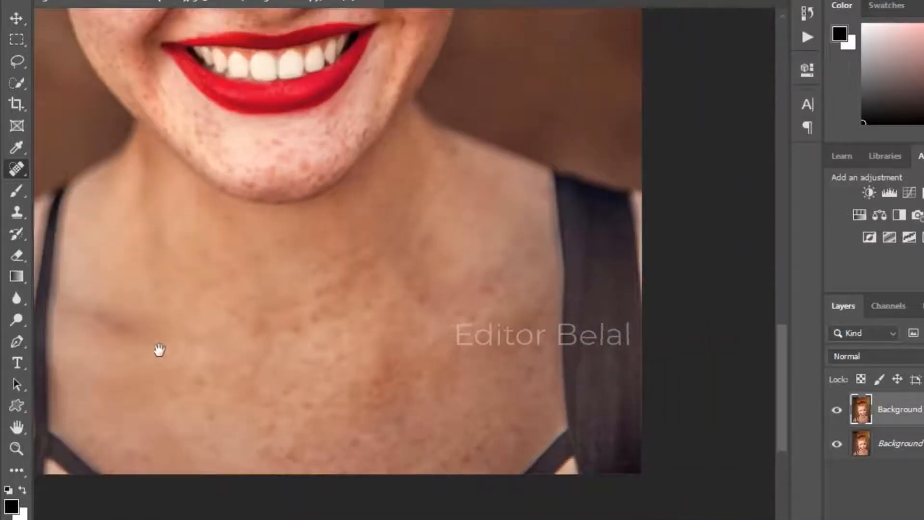
{"action": "left_click_drag", "start_coordinate": [160, 350], "coordinate": [625, 299]}
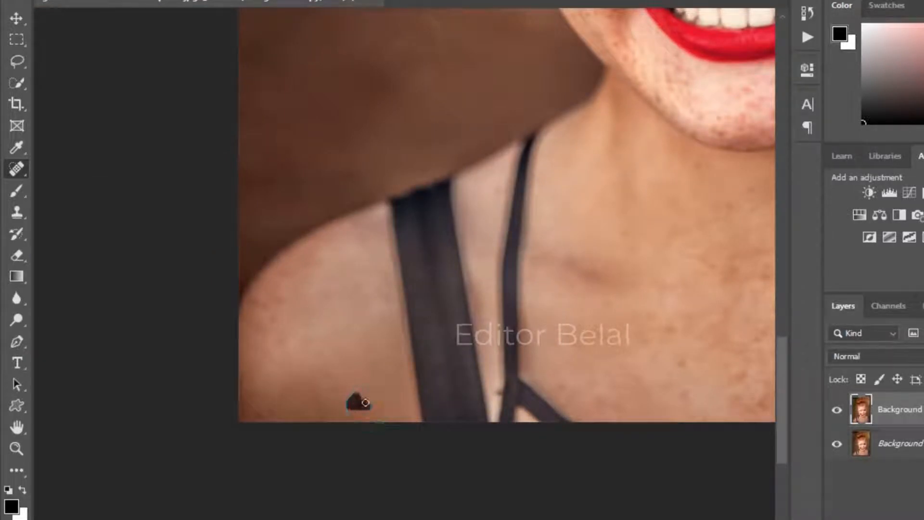
{"action": "left_click_drag", "start_coordinate": [589, 284], "coordinate": [394, 405]}
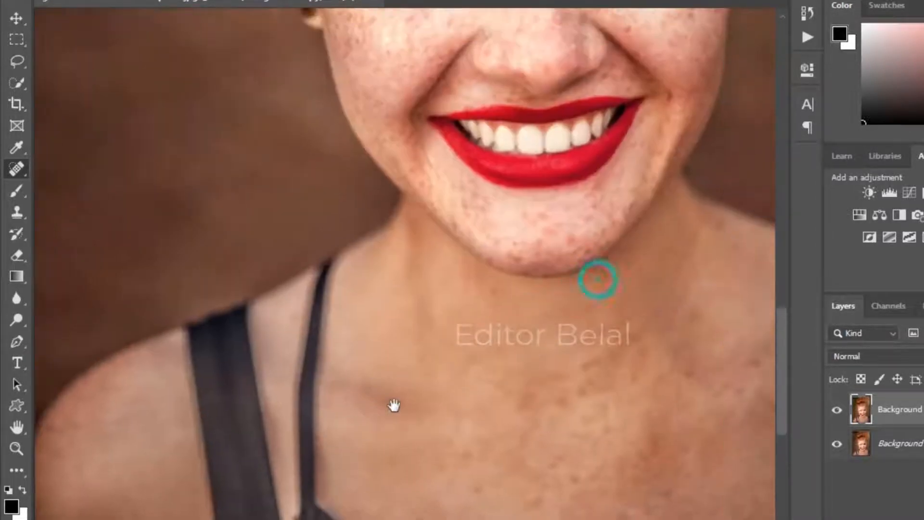
{"action": "scroll", "coordinate": [398, 433], "scroll_direction": "up", "scroll_amount": 3}
{"action": "scroll", "coordinate": [398, 439], "scroll_direction": "down", "scroll_amount": 2}
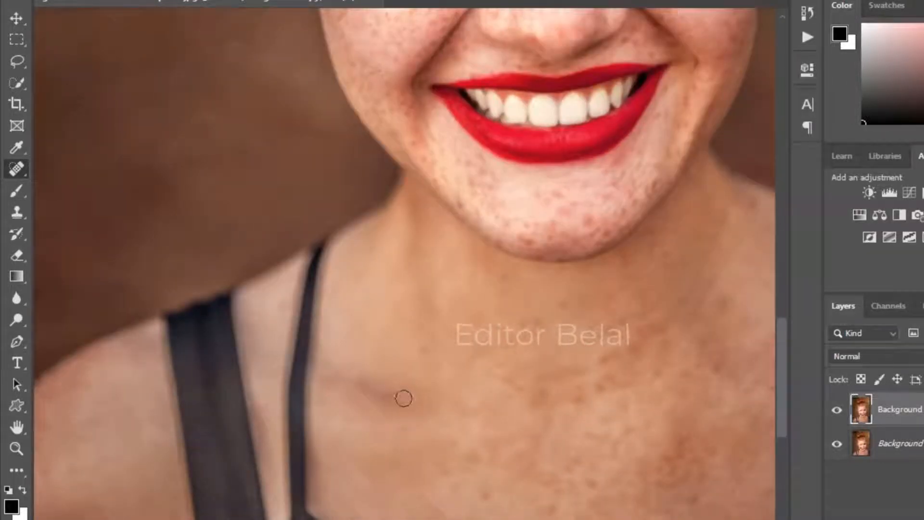
{"action": "left_click_drag", "start_coordinate": [406, 400], "coordinate": [367, 385]}
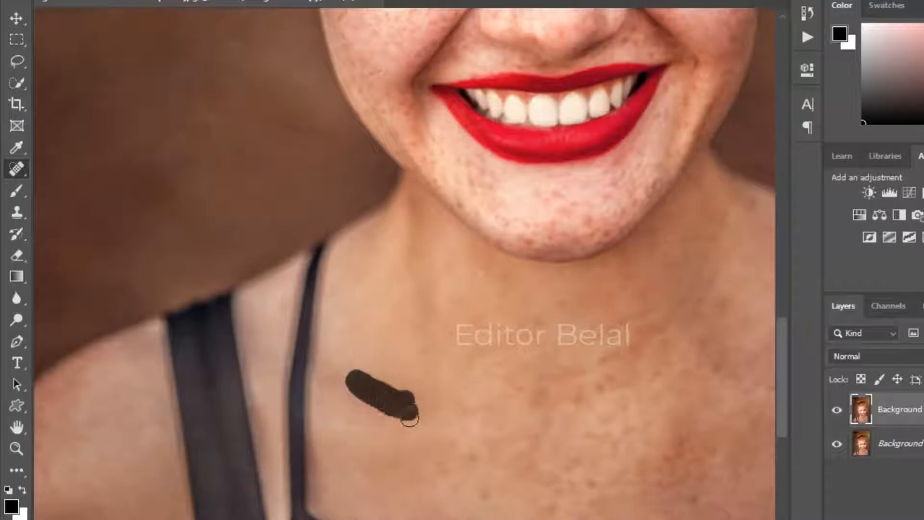
{"action": "left_click_drag", "start_coordinate": [410, 419], "coordinate": [391, 418]}
Step: Heal the dark spot on the right cheek
{"action": "scroll", "coordinate": [391, 422], "scroll_direction": "down", "scroll_amount": 3}
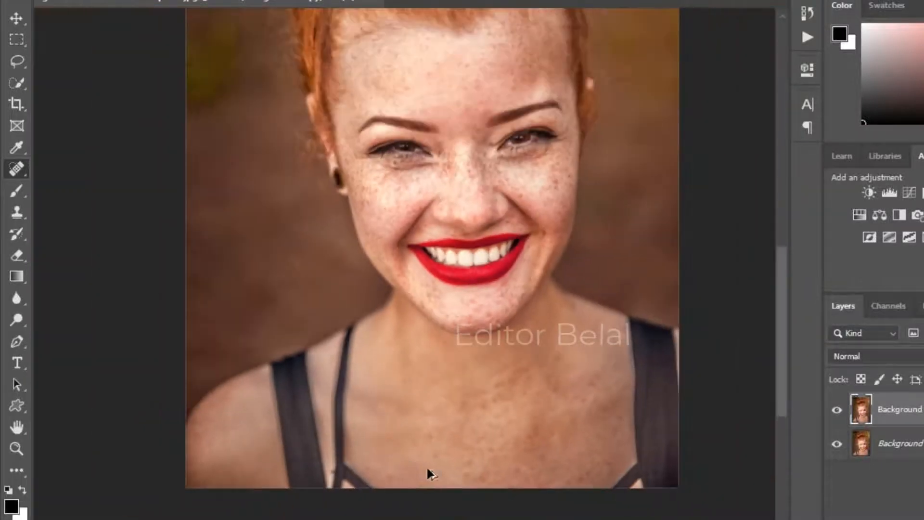
{"action": "scroll", "coordinate": [532, 387], "scroll_direction": "up", "scroll_amount": 3}
{"action": "scroll", "coordinate": [610, 255], "scroll_direction": "up", "scroll_amount": 5}
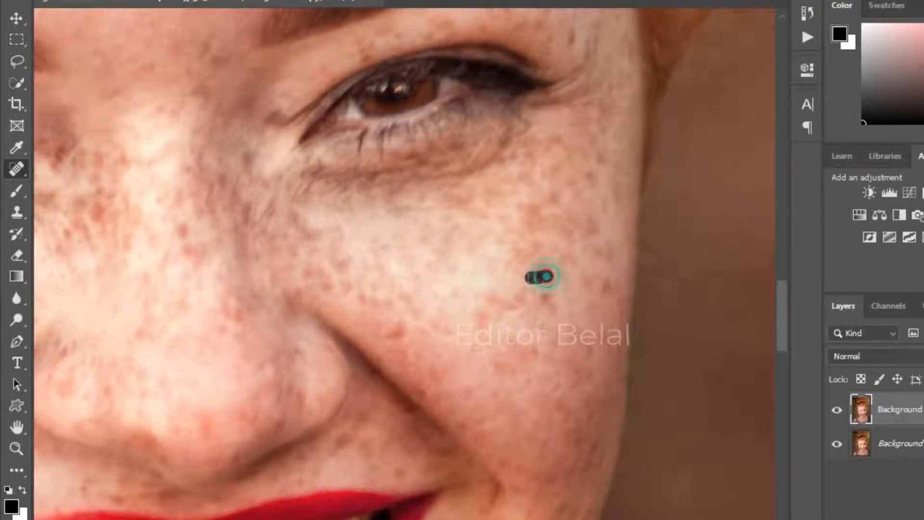
{"action": "left_click_drag", "start_coordinate": [548, 292], "coordinate": [548, 293]}
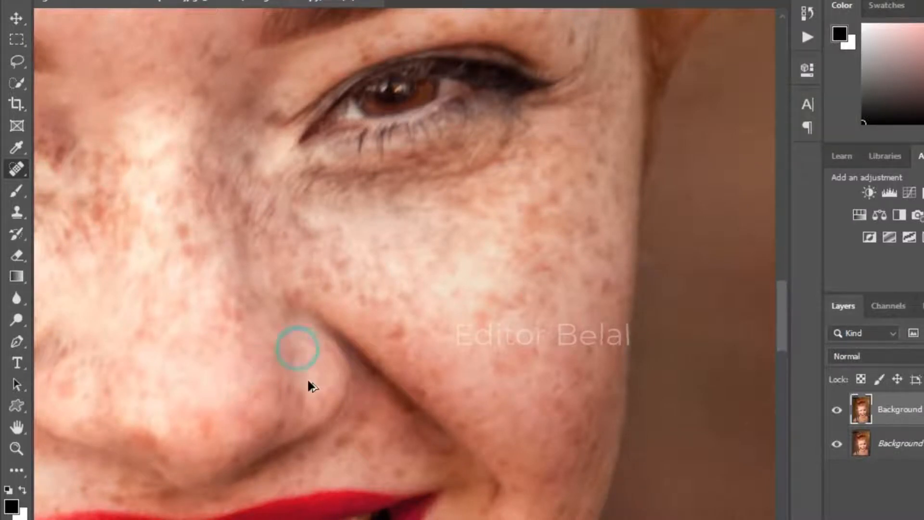
{"action": "scroll", "coordinate": [313, 387], "scroll_direction": "down", "scroll_amount": 6}
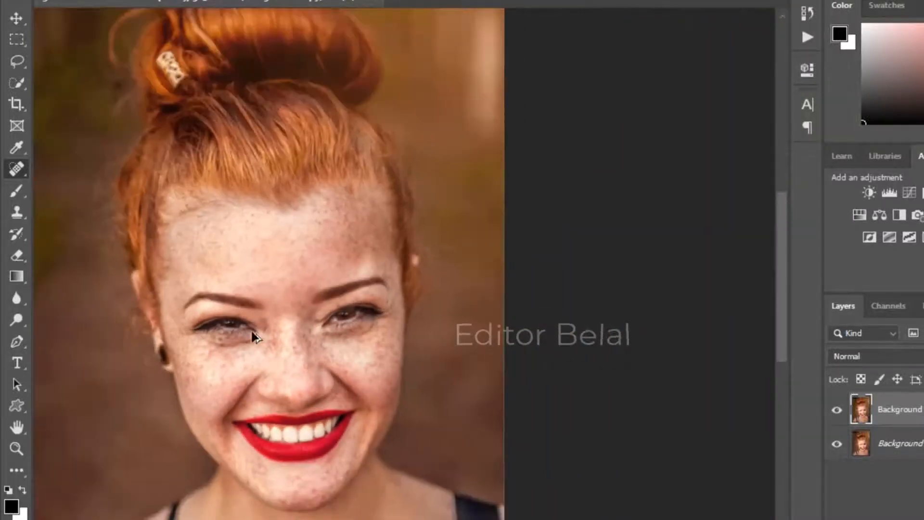
Step: Switch to the Mixer Brush Tool
{"action": "scroll", "coordinate": [253, 336], "scroll_direction": "down", "scroll_amount": 3}
{"action": "scroll", "coordinate": [384, 371], "scroll_direction": "up", "scroll_amount": 1}
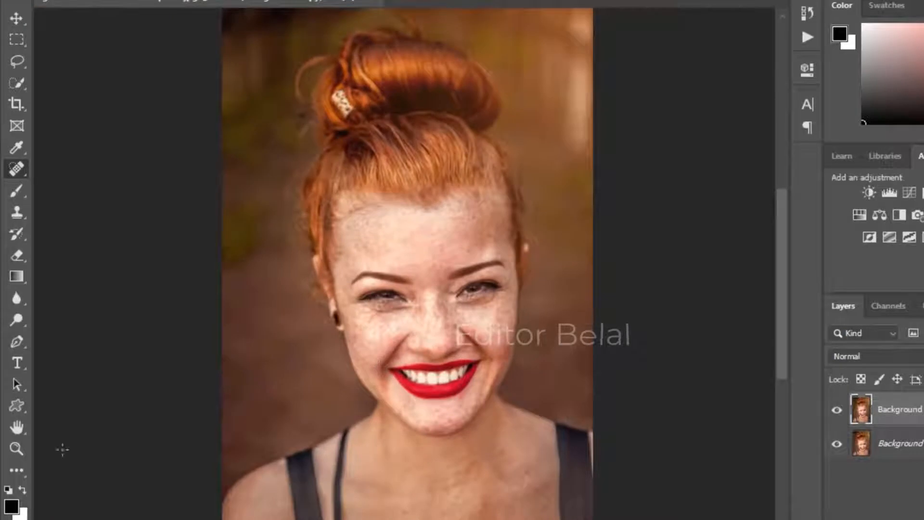
{"action": "left_click", "coordinate": [21, 23]}
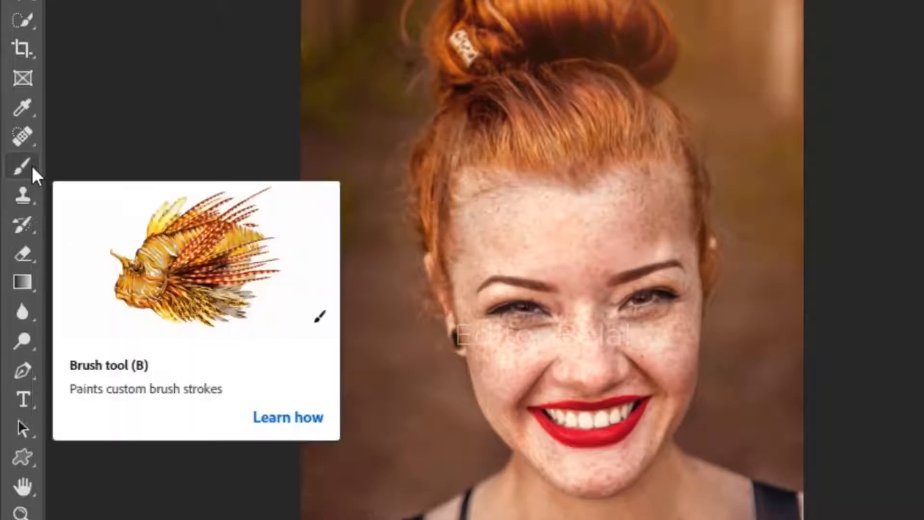
{"action": "right_click", "coordinate": [31, 166]}
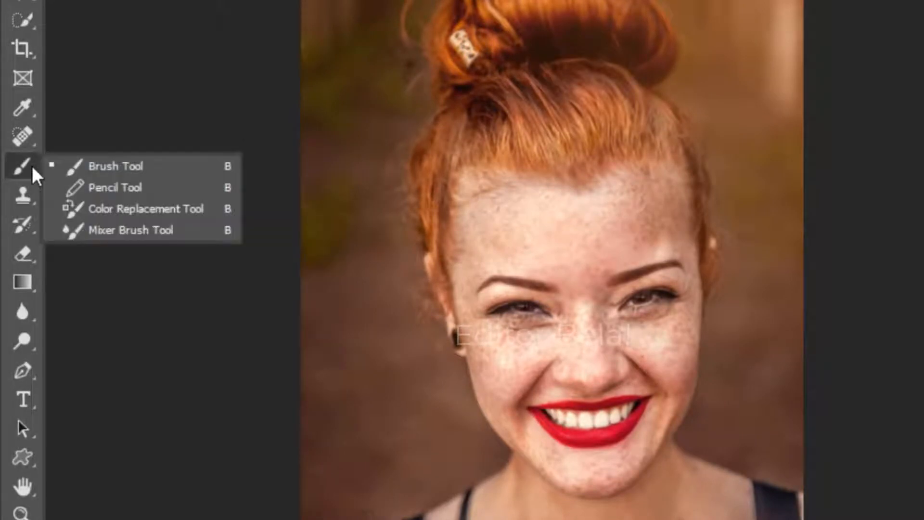
{"action": "left_click", "coordinate": [161, 230]}
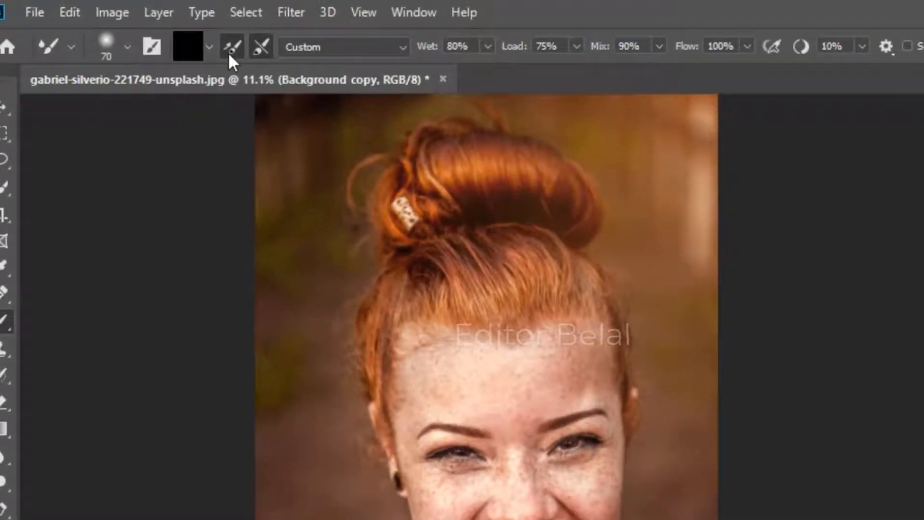
Step: Set the Mixer Brush wetness to 20% and use a clean, empty brush that is cleaned after each stroke
{"action": "left_click", "coordinate": [457, 44]}
{"action": "left_click", "coordinate": [458, 45]}
{"action": "left_click", "coordinate": [234, 45]}
{"action": "left_click", "coordinate": [209, 48]}
{"action": "left_click", "coordinate": [208, 48]}
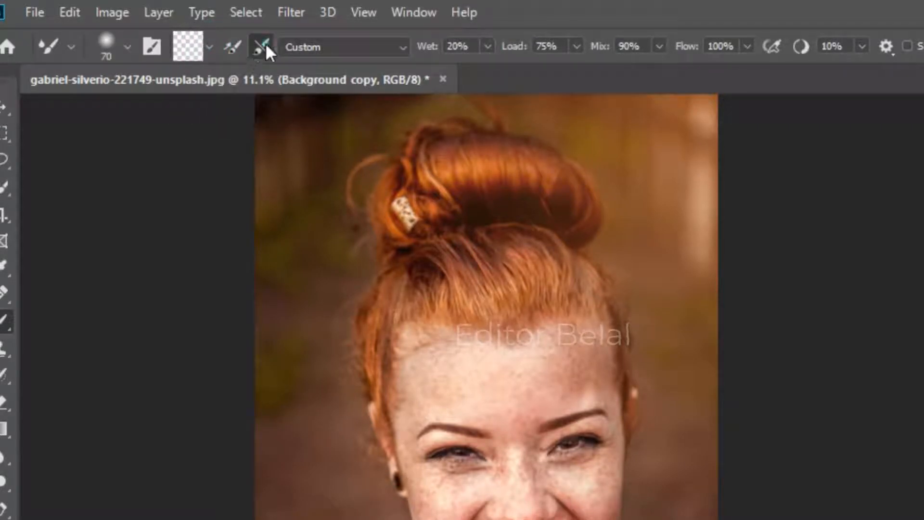
{"action": "left_click", "coordinate": [235, 45]}
Step: Enlarge the brush to 200 px and smooth the forehead skin with broad strokes
{"action": "scroll", "coordinate": [521, 457], "scroll_direction": "up", "scroll_amount": 8}
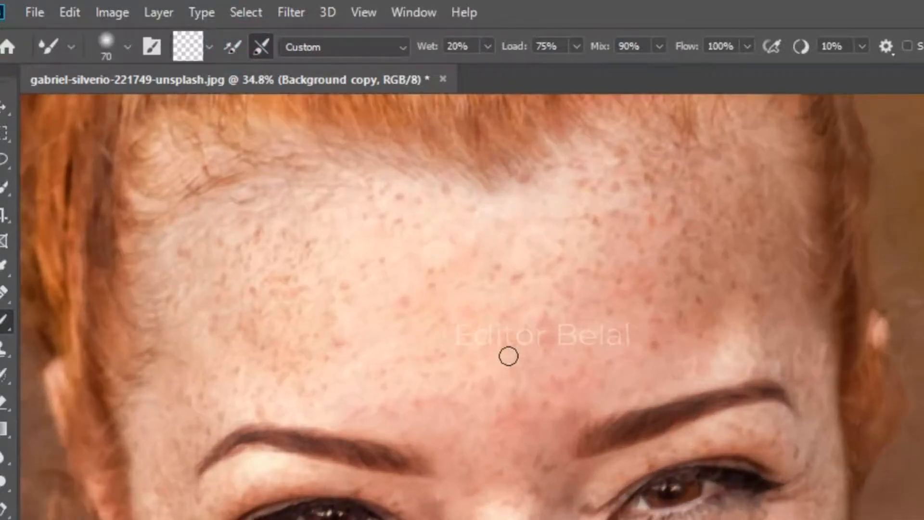
{"action": "key", "text": "bracketright"}
{"action": "key", "text": "bracketright"}
{"action": "key", "text": "bracketright"}
{"action": "key", "text": "bracketright"}
{"action": "key", "text": "bracketright"}
{"action": "key", "text": "bracketright"}
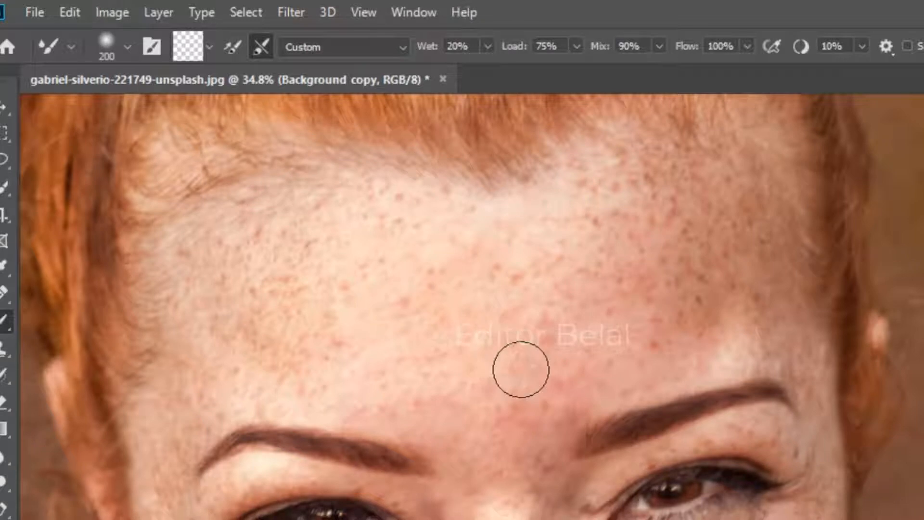
{"action": "mouse_move", "coordinate": [530, 350]}
{"action": "left_mouse_down"}
{"action": "mouse_move", "coordinate": [531, 309]}
{"action": "mouse_move", "coordinate": [543, 325]}
{"action": "mouse_move", "coordinate": [537, 376]}
{"action": "mouse_move", "coordinate": [557, 403]}
{"action": "mouse_move", "coordinate": [587, 372]}
{"action": "mouse_move", "coordinate": [616, 375]}
{"action": "mouse_move", "coordinate": [646, 360]}
{"action": "mouse_move", "coordinate": [638, 348]}
{"action": "mouse_move", "coordinate": [676, 284]}
{"action": "mouse_move", "coordinate": [656, 269]}
{"action": "mouse_move", "coordinate": [591, 278]}
{"action": "mouse_move", "coordinate": [590, 190]}
{"action": "mouse_move", "coordinate": [631, 200]}
{"action": "mouse_move", "coordinate": [712, 196]}
{"action": "mouse_move", "coordinate": [693, 214]}
{"action": "mouse_move", "coordinate": [715, 306]}
{"action": "mouse_move", "coordinate": [690, 324]}
{"action": "mouse_move", "coordinate": [553, 314]}
{"action": "mouse_move", "coordinate": [573, 268]}
{"action": "mouse_move", "coordinate": [539, 273]}
{"action": "mouse_move", "coordinate": [560, 239]}
{"action": "mouse_move", "coordinate": [610, 274]}
{"action": "mouse_move", "coordinate": [683, 225]}
{"action": "mouse_move", "coordinate": [473, 262]}
{"action": "mouse_move", "coordinate": [559, 215]}
{"action": "mouse_move", "coordinate": [483, 225]}
{"action": "mouse_move", "coordinate": [393, 219]}
{"action": "mouse_move", "coordinate": [422, 198]}
{"action": "mouse_move", "coordinate": [405, 198]}
{"action": "mouse_move", "coordinate": [425, 218]}
{"action": "mouse_move", "coordinate": [435, 277]}
{"action": "mouse_move", "coordinate": [416, 292]}
{"action": "mouse_move", "coordinate": [415, 316]}
{"action": "mouse_move", "coordinate": [438, 341]}
{"action": "mouse_move", "coordinate": [455, 336]}
{"action": "mouse_move", "coordinate": [478, 254]}
{"action": "mouse_move", "coordinate": [490, 256]}
{"action": "mouse_move", "coordinate": [501, 348]}
{"action": "mouse_move", "coordinate": [489, 402]}
{"action": "mouse_move", "coordinate": [446, 411]}
{"action": "mouse_move", "coordinate": [383, 390]}
{"action": "mouse_move", "coordinate": [374, 361]}
{"action": "mouse_move", "coordinate": [395, 292]}
{"action": "mouse_move", "coordinate": [382, 265]}
{"action": "mouse_move", "coordinate": [349, 261]}
{"action": "mouse_move", "coordinate": [300, 232]}
{"action": "mouse_move", "coordinate": [294, 215]}
{"action": "mouse_move", "coordinate": [267, 218]}
{"action": "mouse_move", "coordinate": [253, 294]}
{"action": "mouse_move", "coordinate": [259, 350]}
{"action": "mouse_move", "coordinate": [309, 369]}
{"action": "mouse_move", "coordinate": [342, 355]}
{"action": "mouse_move", "coordinate": [382, 213]}
{"action": "mouse_move", "coordinate": [345, 211]}
{"action": "mouse_move", "coordinate": [449, 209]}
{"action": "mouse_move", "coordinate": [461, 220]}
{"action": "mouse_move", "coordinate": [457, 237]}
{"action": "mouse_move", "coordinate": [534, 216]}
{"action": "mouse_move", "coordinate": [585, 178]}
{"action": "mouse_move", "coordinate": [630, 163]}
{"action": "mouse_move", "coordinate": [696, 186]}
{"action": "mouse_move", "coordinate": [746, 316]}
{"action": "mouse_move", "coordinate": [618, 380]}
{"action": "mouse_move", "coordinate": [561, 396]}
{"action": "mouse_move", "coordinate": [497, 442]}
{"action": "mouse_move", "coordinate": [525, 518]}
{"action": "mouse_move", "coordinate": [547, 489]}
{"action": "mouse_move", "coordinate": [415, 407]}
{"action": "mouse_move", "coordinate": [285, 396]}
{"action": "mouse_move", "coordinate": [258, 283]}
{"action": "mouse_move", "coordinate": [208, 301]}
{"action": "mouse_move", "coordinate": [198, 275]}
{"action": "mouse_move", "coordinate": [244, 236]}
{"action": "mouse_move", "coordinate": [339, 227]}
{"action": "left_mouse_up"}
Step: Smooth the skin from the left temple across the eye area toward the nose bridge
{"action": "scroll", "coordinate": [236, 287], "scroll_direction": "down", "scroll_amount": 1}
{"action": "scroll", "coordinate": [236, 287], "scroll_direction": "down", "scroll_amount": 5}
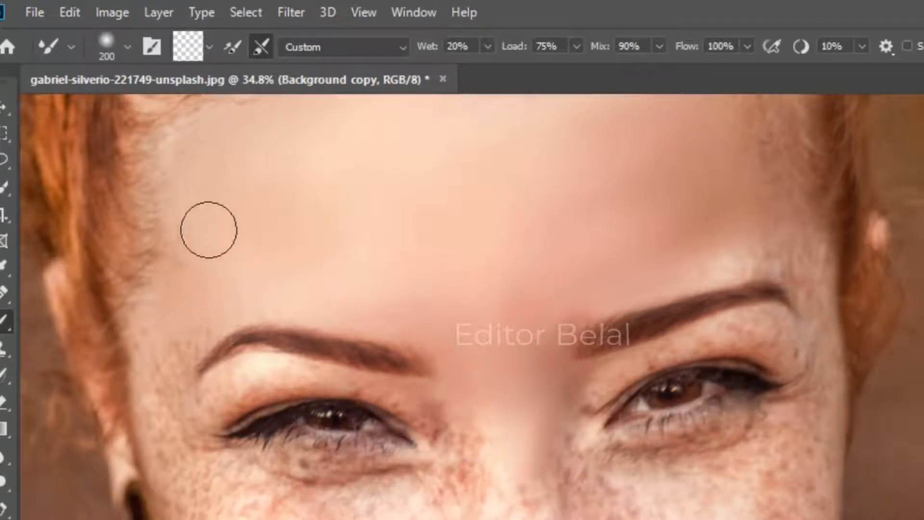
{"action": "scroll", "coordinate": [221, 233], "scroll_direction": "down", "scroll_amount": 6}
{"action": "scroll", "coordinate": [234, 236], "scroll_direction": "down", "scroll_amount": 4}
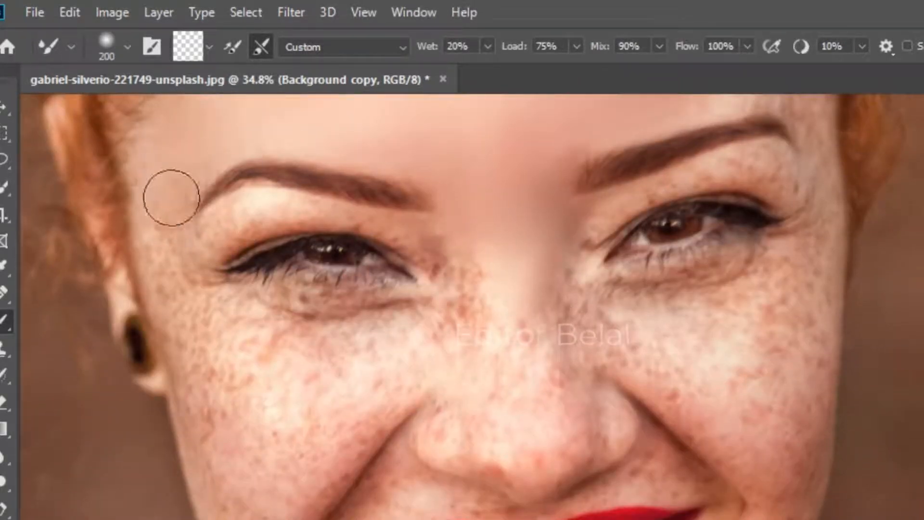
{"action": "mouse_move", "coordinate": [160, 234]}
{"action": "left_mouse_down"}
{"action": "mouse_move", "coordinate": [171, 282]}
{"action": "mouse_move", "coordinate": [185, 270]}
{"action": "mouse_move", "coordinate": [194, 318]}
{"action": "mouse_move", "coordinate": [187, 353]}
{"action": "mouse_move", "coordinate": [332, 416]}
{"action": "mouse_move", "coordinate": [455, 334]}
{"action": "mouse_move", "coordinate": [469, 349]}
{"action": "mouse_move", "coordinate": [476, 273]}
{"action": "left_mouse_up"}
{"action": "scroll", "coordinate": [447, 303], "scroll_direction": "down", "scroll_amount": 5}
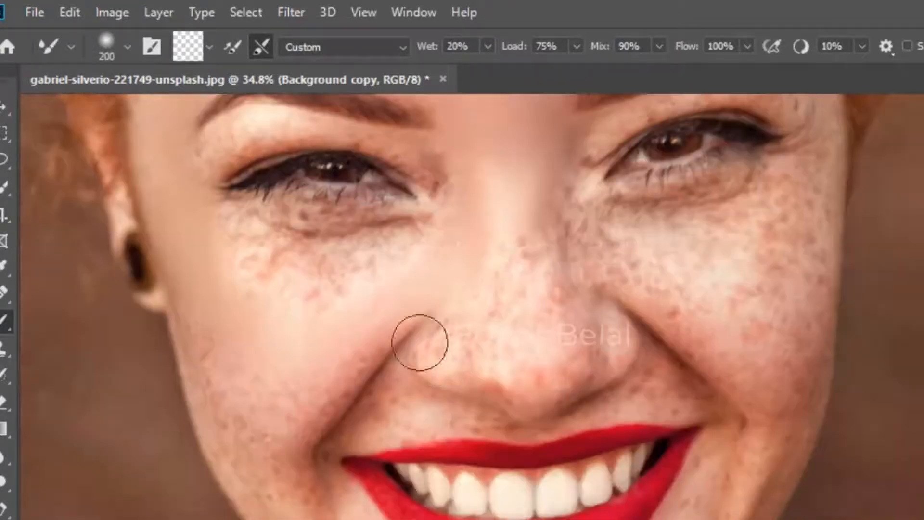
Step: Smooth the skin on the cheek beside the nose with Mixer Brush strokes
{"action": "mouse_move", "coordinate": [394, 252]}
{"action": "left_mouse_down"}
{"action": "mouse_move", "coordinate": [330, 297]}
{"action": "mouse_move", "coordinate": [309, 286]}
{"action": "mouse_move", "coordinate": [307, 268]}
{"action": "mouse_move", "coordinate": [268, 258]}
{"action": "mouse_move", "coordinate": [252, 280]}
{"action": "mouse_move", "coordinate": [233, 241]}
{"action": "left_mouse_up"}
{"action": "mouse_move", "coordinate": [233, 241]}
{"action": "left_mouse_down"}
{"action": "mouse_move", "coordinate": [231, 283]}
{"action": "mouse_move", "coordinate": [252, 266]}
{"action": "mouse_move", "coordinate": [299, 309]}
{"action": "mouse_move", "coordinate": [372, 284]}
{"action": "left_mouse_up"}
{"action": "mouse_move", "coordinate": [365, 250]}
{"action": "left_mouse_down"}
{"action": "mouse_move", "coordinate": [326, 295]}
{"action": "mouse_move", "coordinate": [263, 332]}
{"action": "left_mouse_up"}
Step: Smooth the lower left cheek near the ear with several brush strokes
{"action": "scroll", "coordinate": [263, 332], "scroll_direction": "down", "scroll_amount": 3}
{"action": "mouse_move", "coordinate": [277, 230]}
{"action": "left_mouse_down"}
{"action": "mouse_move", "coordinate": [258, 233]}
{"action": "mouse_move", "coordinate": [234, 188]}
{"action": "left_mouse_up"}
{"action": "left_click_drag", "start_coordinate": [186, 231], "coordinate": [216, 305]}
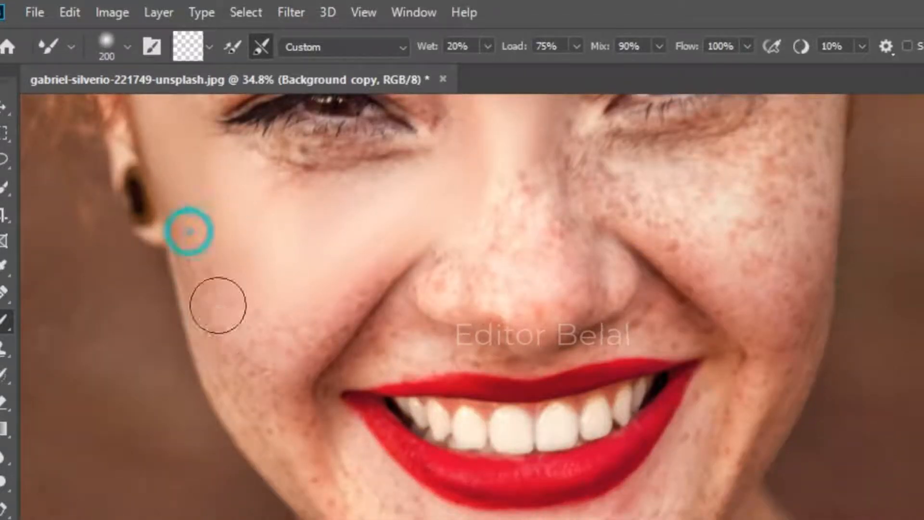
{"action": "left_click_drag", "start_coordinate": [358, 228], "coordinate": [277, 294]}
Step: Smooth the skin around the mouth and across the right cheek with broad strokes
{"action": "scroll", "coordinate": [276, 293], "scroll_direction": "down", "scroll_amount": 4}
{"action": "mouse_move", "coordinate": [311, 377]}
{"action": "left_mouse_down"}
{"action": "mouse_move", "coordinate": [352, 445]}
{"action": "mouse_move", "coordinate": [470, 491]}
{"action": "mouse_move", "coordinate": [564, 460]}
{"action": "mouse_move", "coordinate": [707, 337]}
{"action": "mouse_move", "coordinate": [593, 507]}
{"action": "mouse_move", "coordinate": [649, 491]}
{"action": "left_mouse_up"}
{"action": "left_click_drag", "start_coordinate": [337, 426], "coordinate": [335, 490]}
{"action": "left_click_drag", "start_coordinate": [287, 456], "coordinate": [292, 480]}
{"action": "mouse_move", "coordinate": [413, 238]}
{"action": "left_mouse_down"}
{"action": "mouse_move", "coordinate": [500, 215]}
{"action": "mouse_move", "coordinate": [532, 240]}
{"action": "left_mouse_up"}
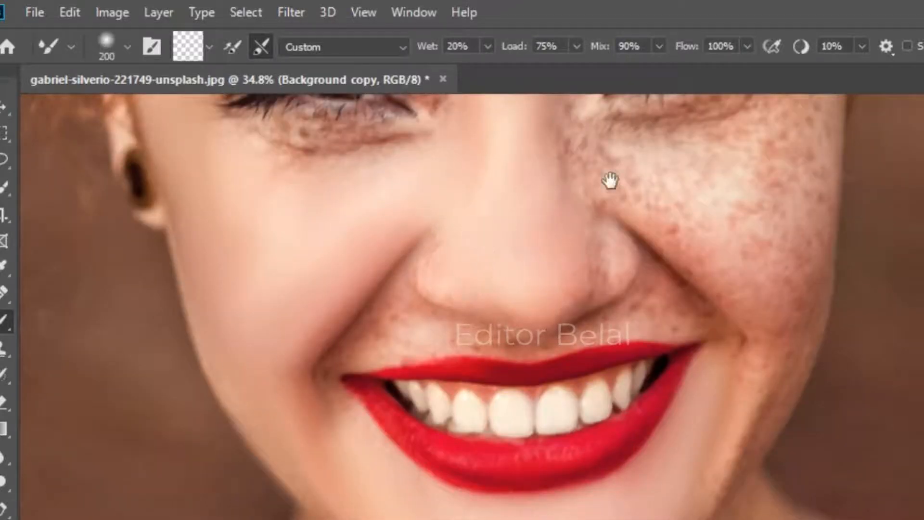
{"action": "left_click_drag", "start_coordinate": [610, 181], "coordinate": [422, 347]}
{"action": "mouse_move", "coordinate": [431, 337]}
{"action": "left_mouse_down"}
{"action": "mouse_move", "coordinate": [568, 368]}
{"action": "mouse_move", "coordinate": [625, 313]}
{"action": "left_mouse_up"}
Step: Smooth the skin on the neck and the shoulder with the Mixer Brush
{"action": "scroll", "coordinate": [573, 464], "scroll_direction": "down", "scroll_amount": 10}
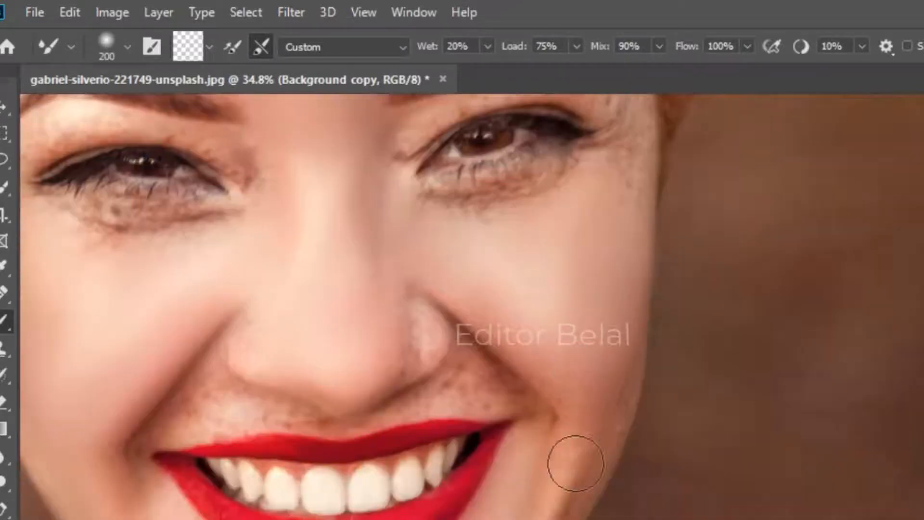
{"action": "scroll", "coordinate": [507, 351], "scroll_direction": "down", "scroll_amount": 5}
{"action": "scroll", "coordinate": [481, 366], "scroll_direction": "down", "scroll_amount": 3}
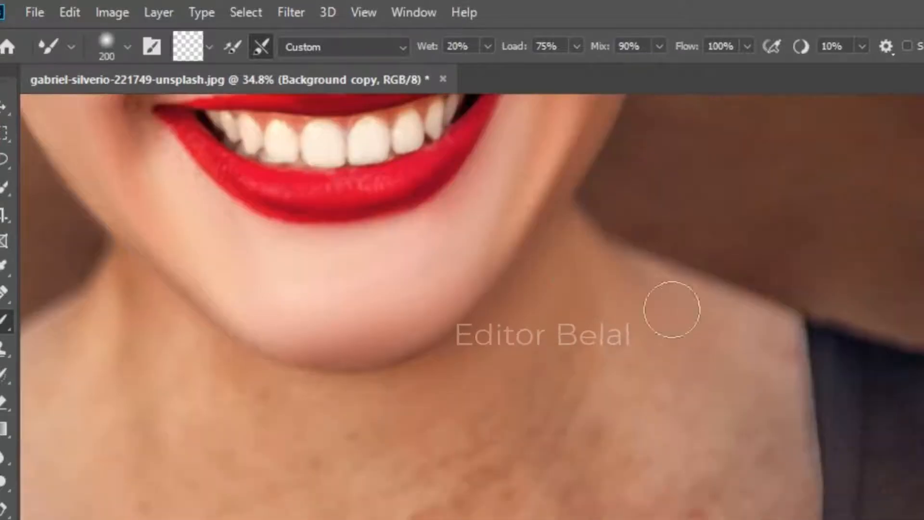
{"action": "mouse_move", "coordinate": [715, 452]}
{"action": "left_mouse_down"}
{"action": "mouse_move", "coordinate": [709, 384]}
{"action": "mouse_move", "coordinate": [664, 501]}
{"action": "left_mouse_up"}
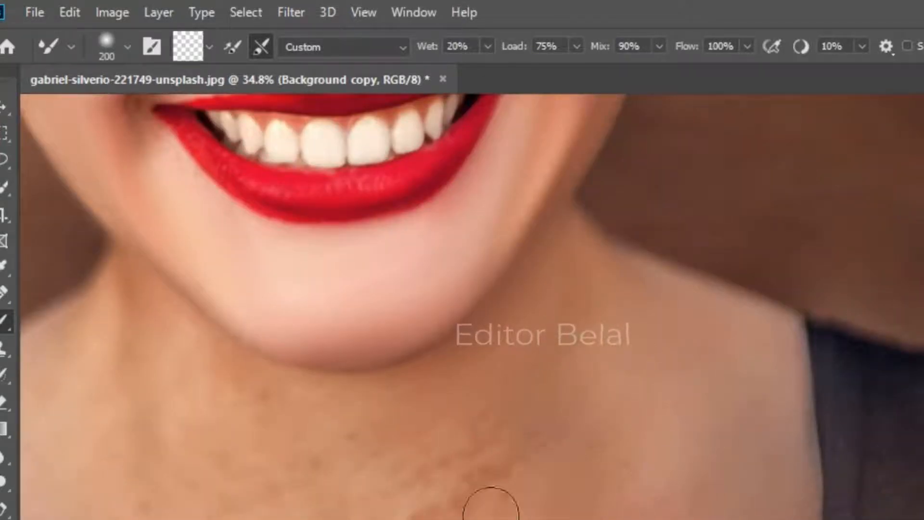
{"action": "scroll", "coordinate": [491, 503], "scroll_direction": "down", "scroll_amount": 5}
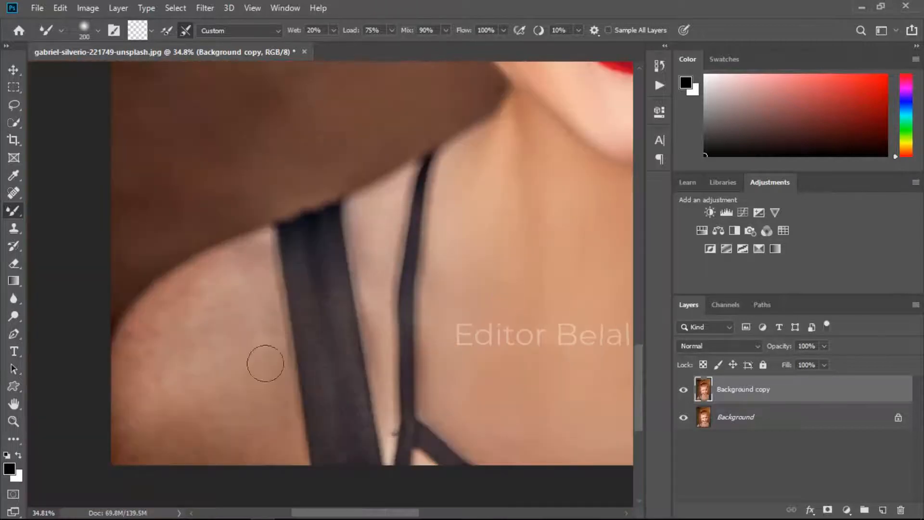
{"action": "left_click_drag", "start_coordinate": [251, 339], "coordinate": [247, 382]}
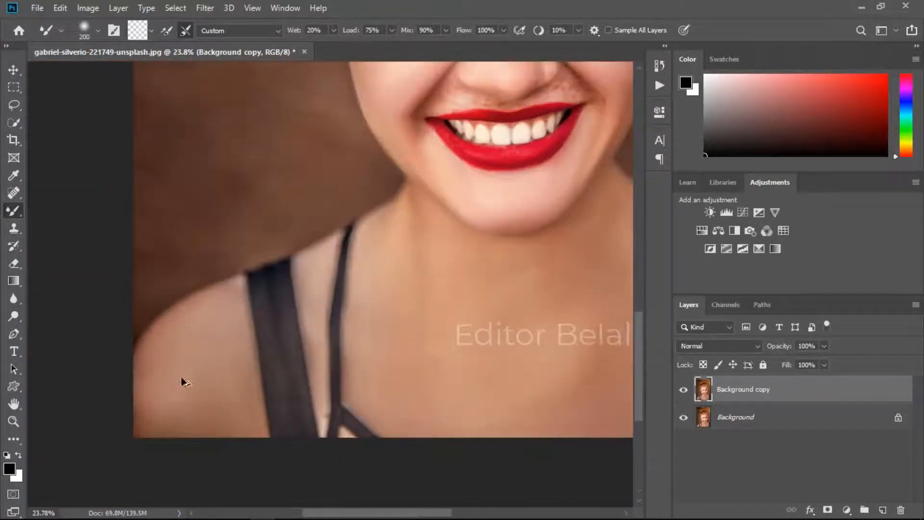
Step: Smooth the skin under the left eye and on the upper cheek with a smaller brush
{"action": "scroll", "coordinate": [181, 380], "scroll_direction": "up", "scroll_amount": 5}
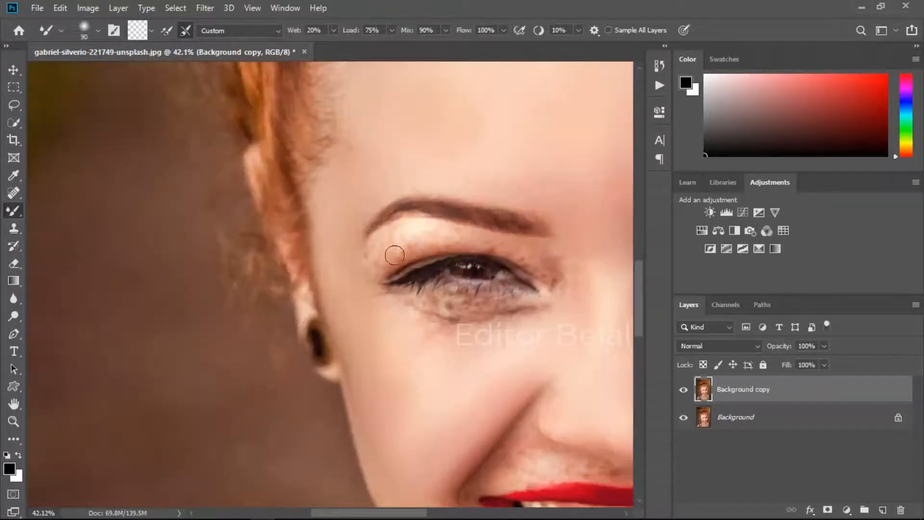
{"action": "left_click_drag", "start_coordinate": [397, 233], "coordinate": [479, 244]}
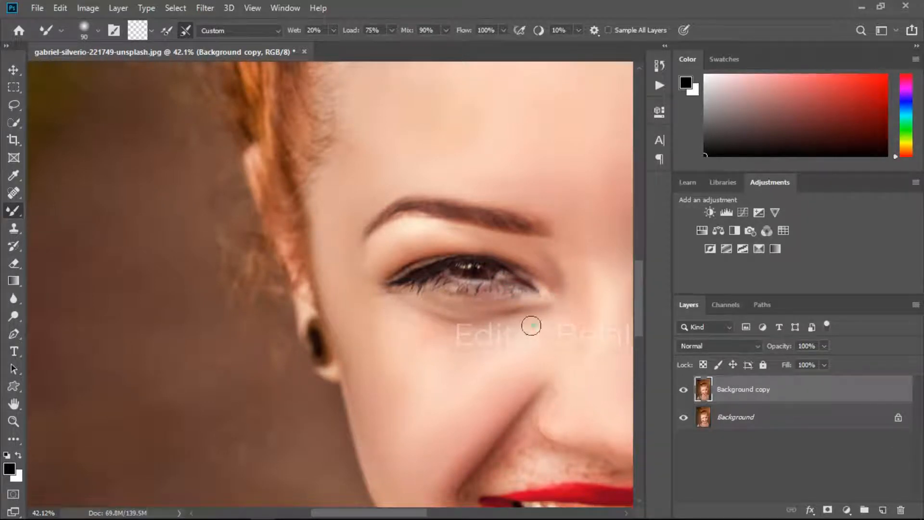
{"action": "left_click_drag", "start_coordinate": [350, 255], "coordinate": [202, 151]}
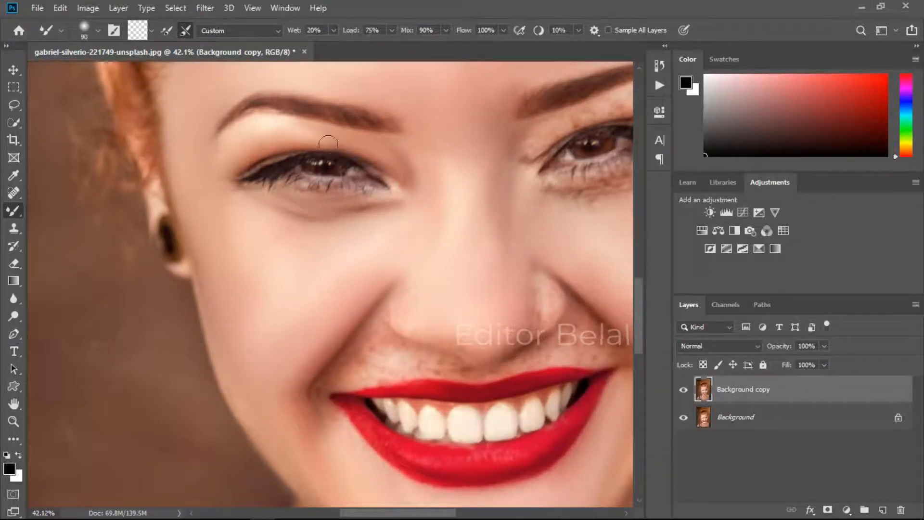
Step: Smooth the skin above the upper lip and around the mouth corners
{"action": "scroll", "coordinate": [448, 192], "scroll_direction": "down", "scroll_amount": 2}
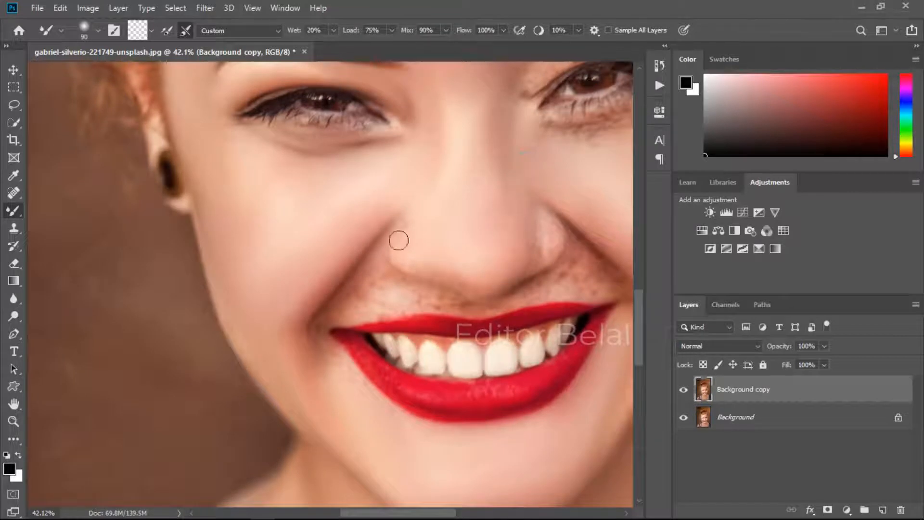
{"action": "scroll", "coordinate": [318, 301], "scroll_direction": "down", "scroll_amount": 1}
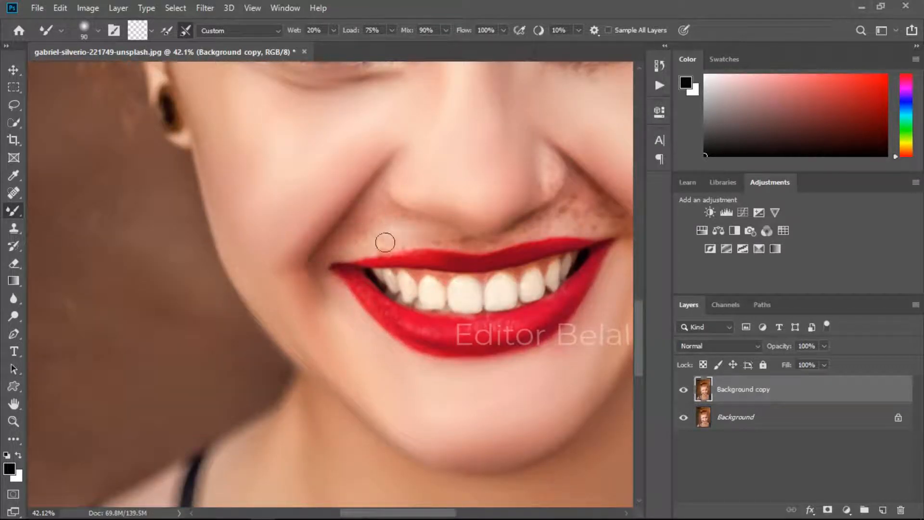
{"action": "left_click_drag", "start_coordinate": [358, 214], "coordinate": [390, 177]}
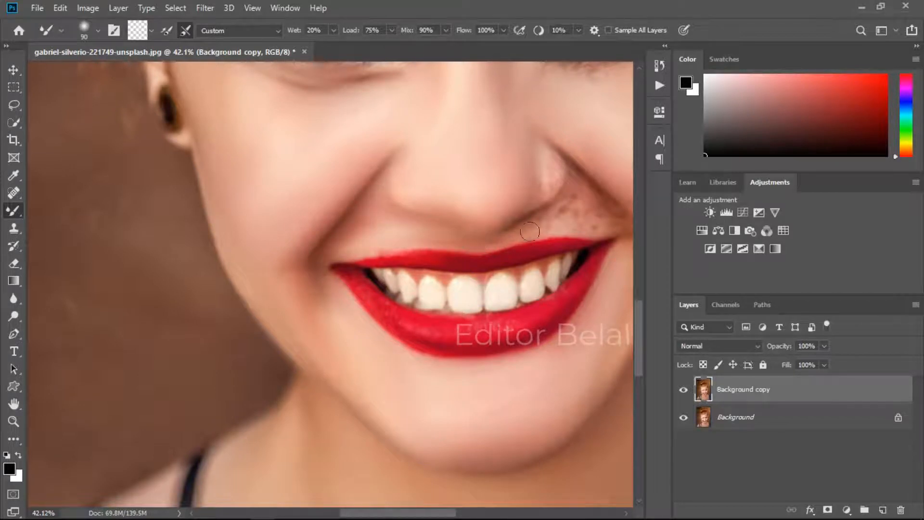
{"action": "left_click_drag", "start_coordinate": [577, 221], "coordinate": [378, 272]}
{"action": "left_click_drag", "start_coordinate": [220, 288], "coordinate": [251, 288]}
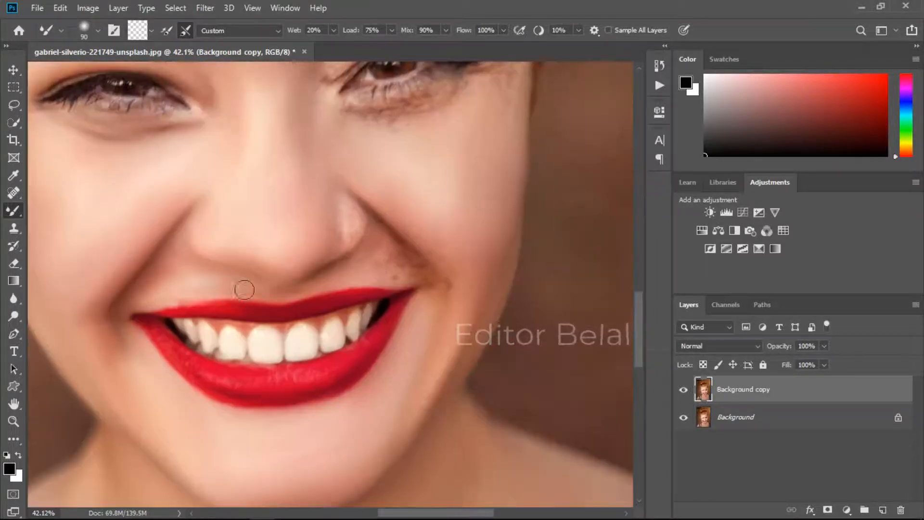
{"action": "left_click_drag", "start_coordinate": [436, 280], "coordinate": [392, 273]}
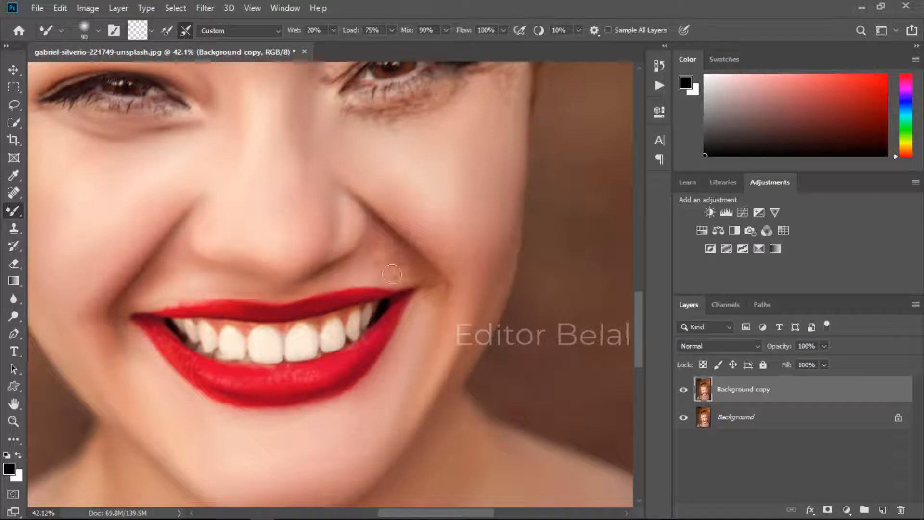
{"action": "left_click_drag", "start_coordinate": [338, 195], "coordinate": [427, 291]}
{"action": "left_click_drag", "start_coordinate": [498, 277], "coordinate": [508, 235]}
Step: Smooth the skin under the right eye
{"action": "scroll", "coordinate": [502, 279], "scroll_direction": "down", "scroll_amount": 3}
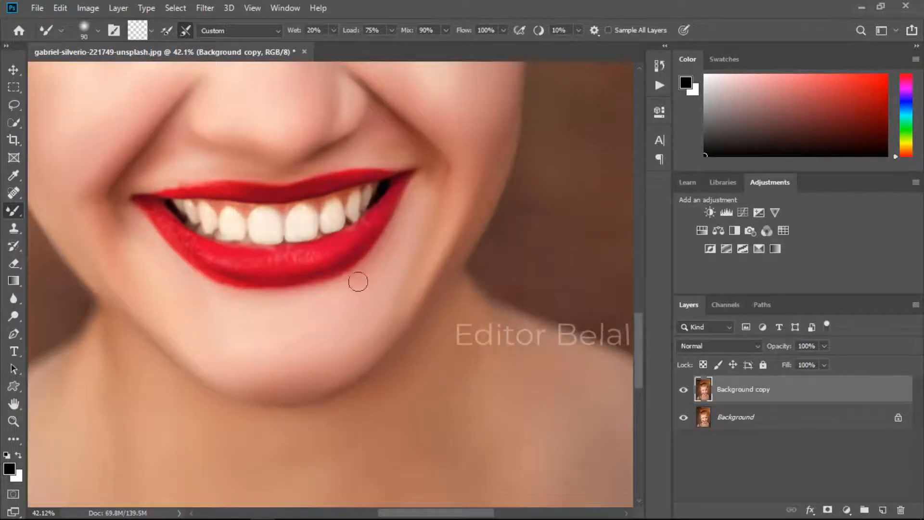
{"action": "scroll", "coordinate": [318, 342], "scroll_direction": "up", "scroll_amount": 8}
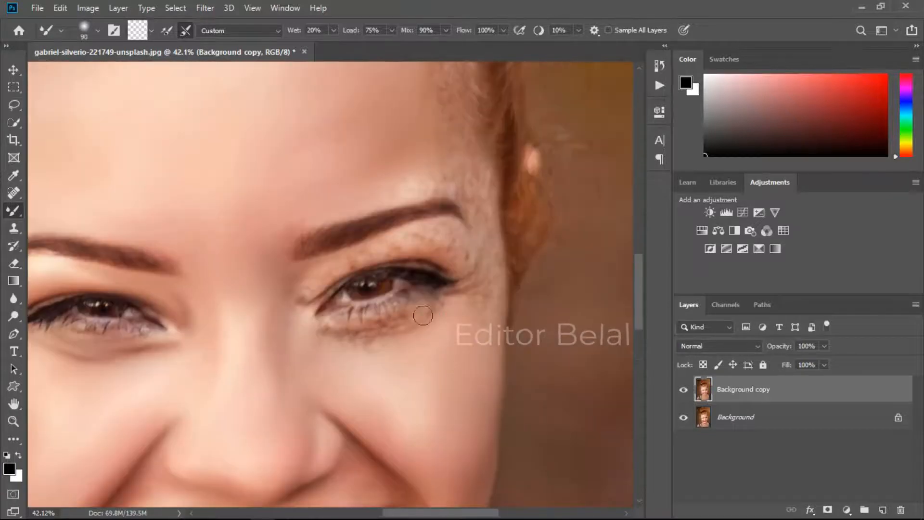
{"action": "left_click_drag", "start_coordinate": [381, 337], "coordinate": [369, 355]}
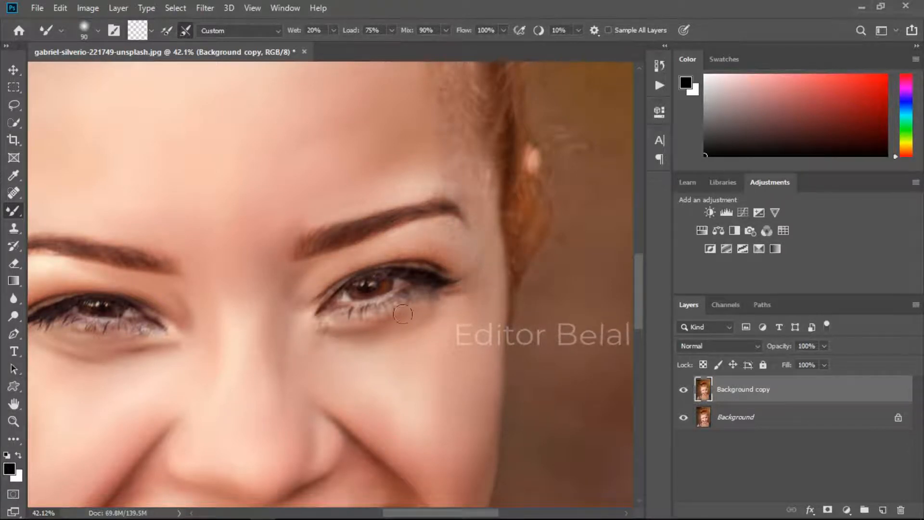
Step: Smooth the skin around the right eyebrow and along the forehead below the hairline
{"action": "left_click_drag", "start_coordinate": [473, 261], "coordinate": [415, 361]}
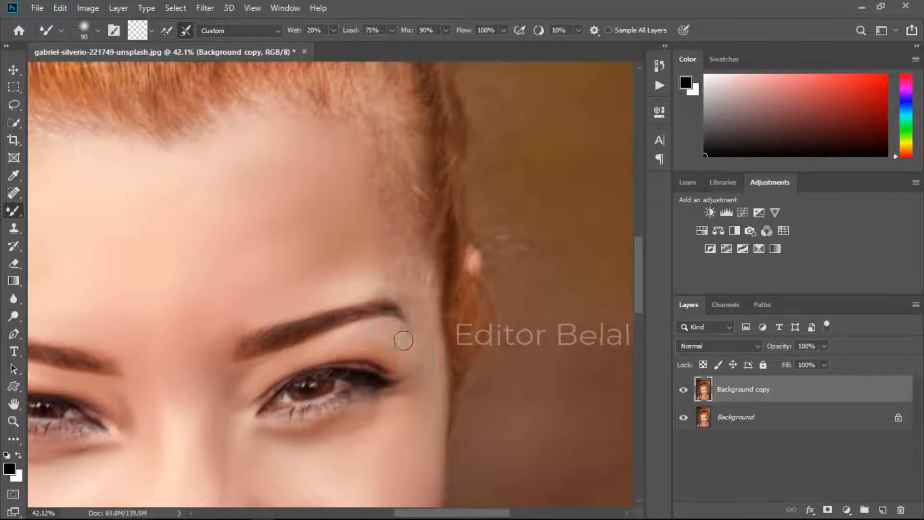
{"action": "left_click_drag", "start_coordinate": [426, 294], "coordinate": [426, 338]}
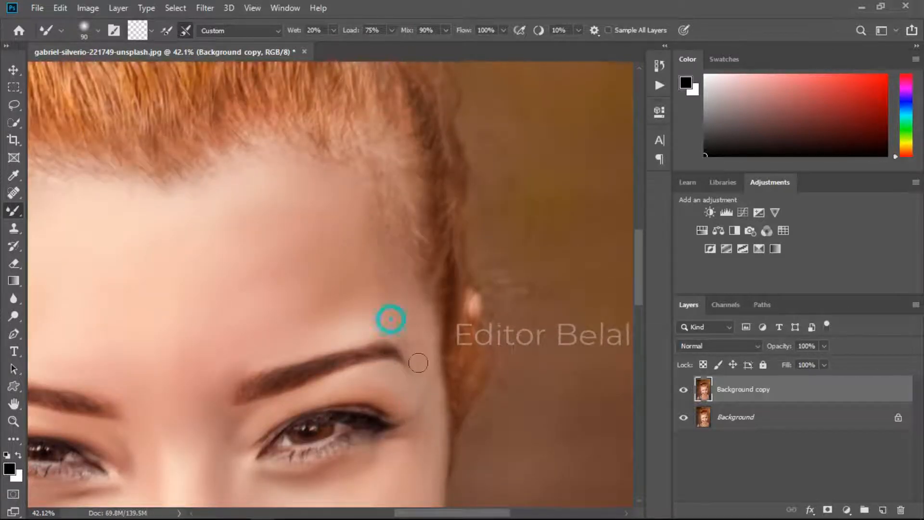
{"action": "left_click_drag", "start_coordinate": [411, 291], "coordinate": [409, 330]}
{"action": "left_click_drag", "start_coordinate": [361, 237], "coordinate": [453, 285]}
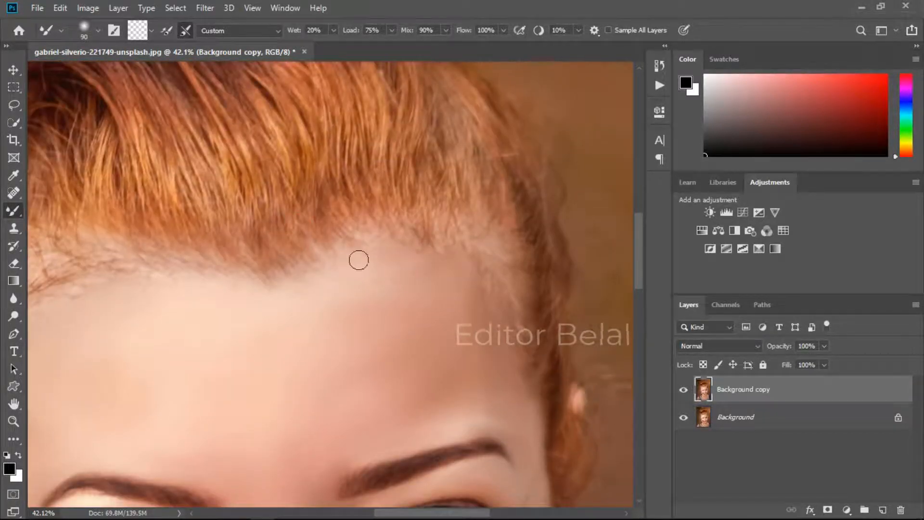
{"action": "left_click_drag", "start_coordinate": [147, 292], "coordinate": [482, 272]}
Step: Enlarge the brush to 325 px and smooth the upper forehead with a broad stroke
{"action": "scroll", "coordinate": [400, 270], "scroll_direction": "down", "scroll_amount": 6}
{"action": "scroll", "coordinate": [399, 323], "scroll_direction": "up", "scroll_amount": 4}
{"action": "key", "text": "bracketright"}
{"action": "key", "text": "bracketright"}
{"action": "key", "text": "bracketright"}
{"action": "key", "text": "bracketright"}
{"action": "key", "text": "bracketright"}
{"action": "key", "text": "bracketright"}
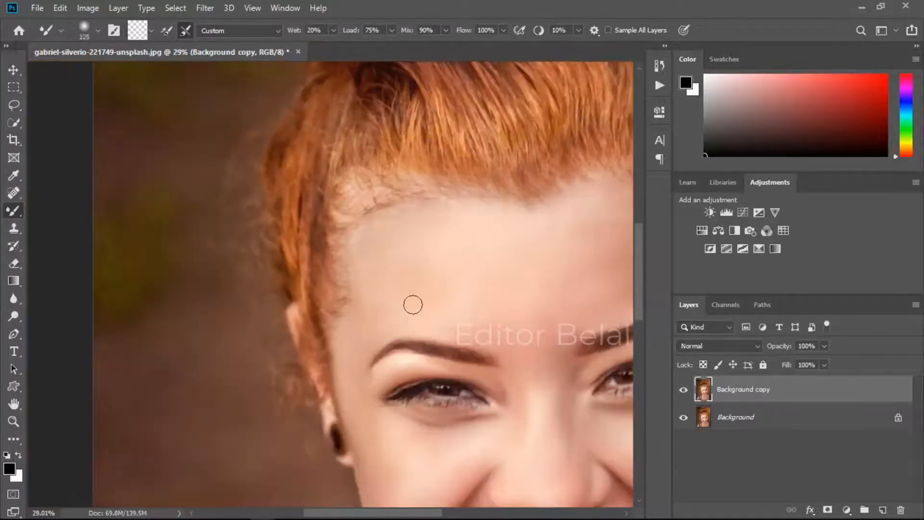
{"action": "left_click_drag", "start_coordinate": [500, 240], "coordinate": [322, 272]}
Step: Duplicate the retouched Background copy layer
{"action": "scroll", "coordinate": [430, 209], "scroll_direction": "down", "scroll_amount": 4}
{"action": "scroll", "coordinate": [456, 312], "scroll_direction": "up", "scroll_amount": 4}
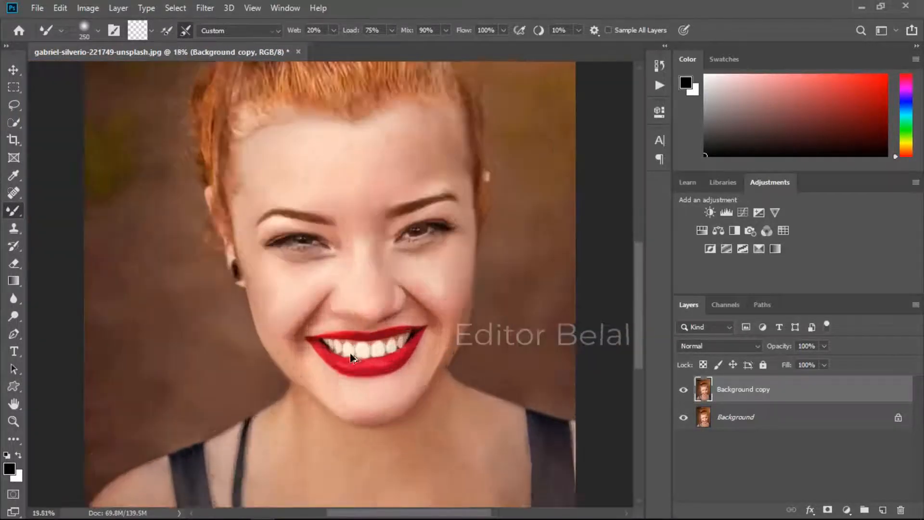
{"action": "scroll", "coordinate": [244, 287], "scroll_direction": "down", "scroll_amount": 4}
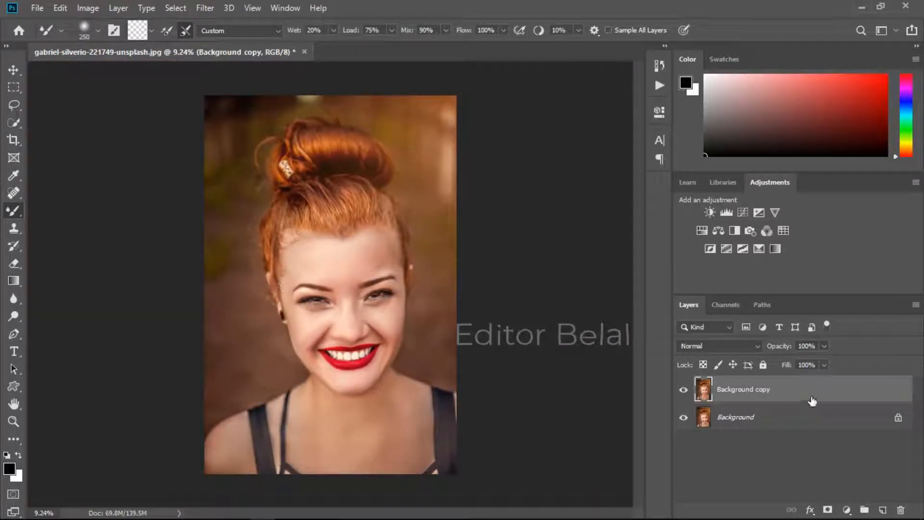
{"action": "right_click", "coordinate": [813, 401]}
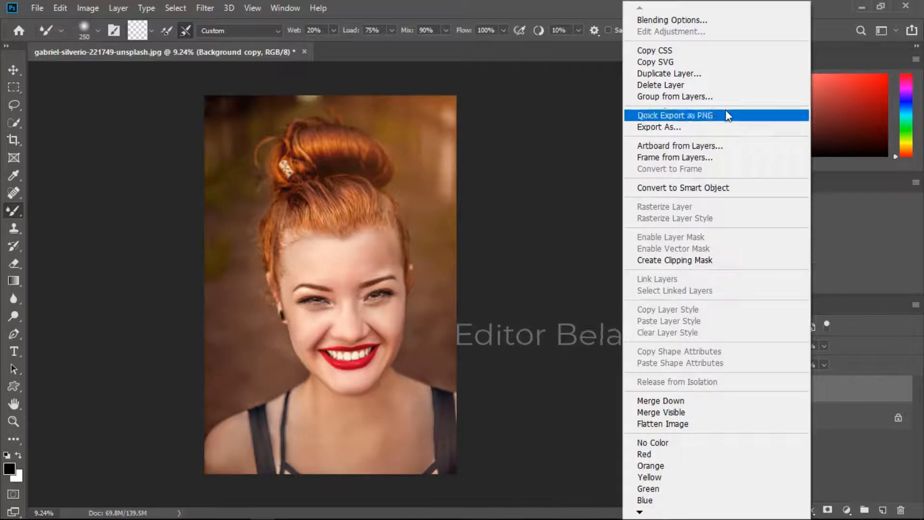
{"action": "left_click", "coordinate": [669, 74]}
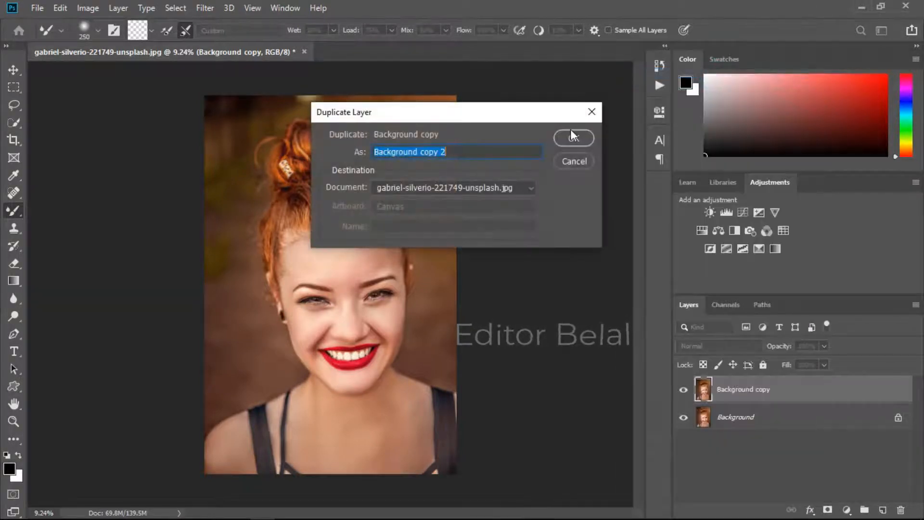
{"action": "left_click", "coordinate": [573, 138]}
Step: Duplicate the new layer once more
{"action": "right_click", "coordinate": [767, 401]}
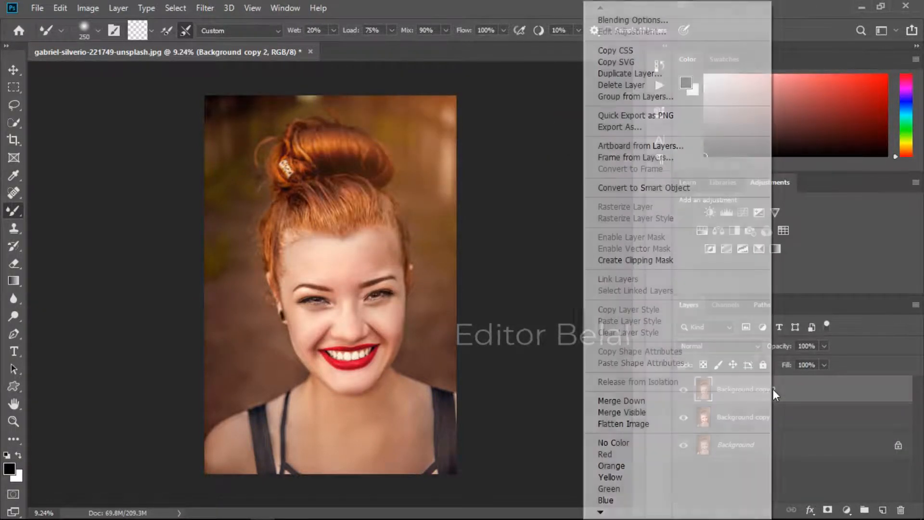
{"action": "left_click", "coordinate": [647, 73]}
{"action": "left_click", "coordinate": [564, 140]}
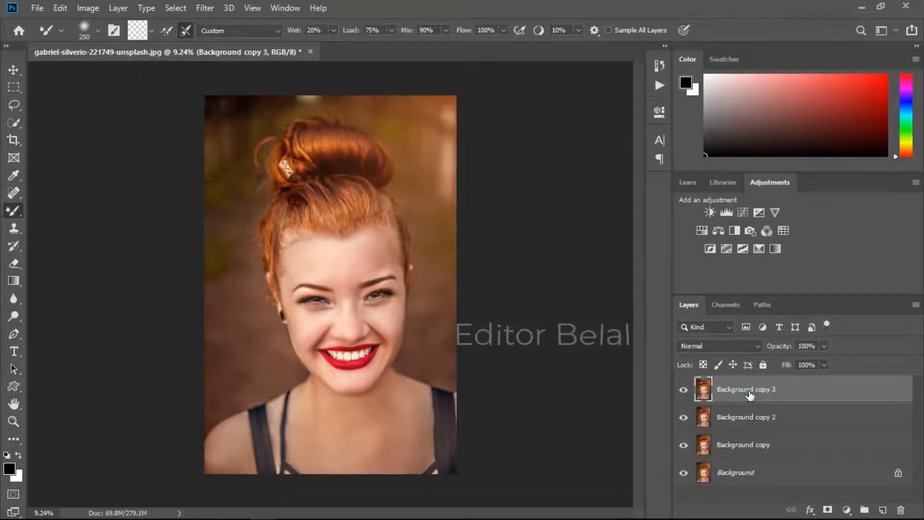
Step: Hide the Background copy and Background layers
{"action": "left_click_drag", "start_coordinate": [684, 444], "coordinate": [683, 473]}
{"action": "scroll", "coordinate": [330, 253], "scroll_direction": "up", "scroll_amount": 3}
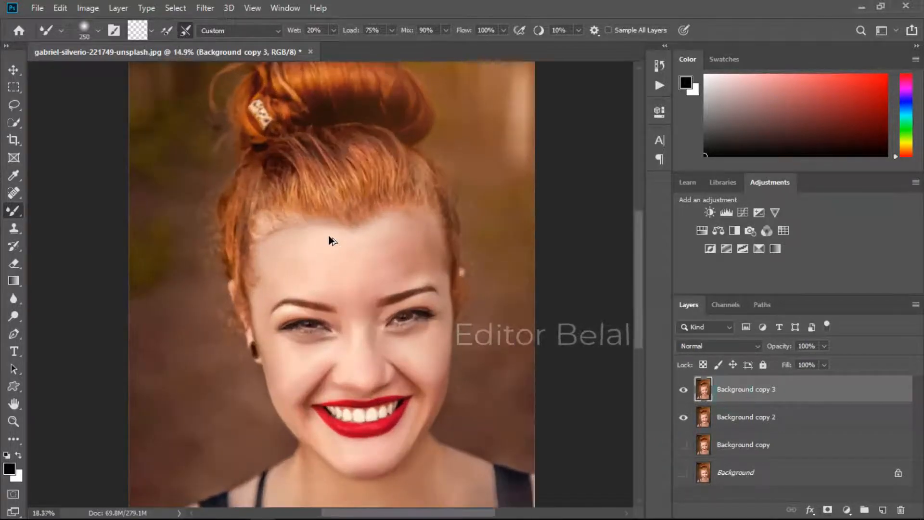
{"action": "scroll", "coordinate": [359, 276], "scroll_direction": "down", "scroll_amount": 2}
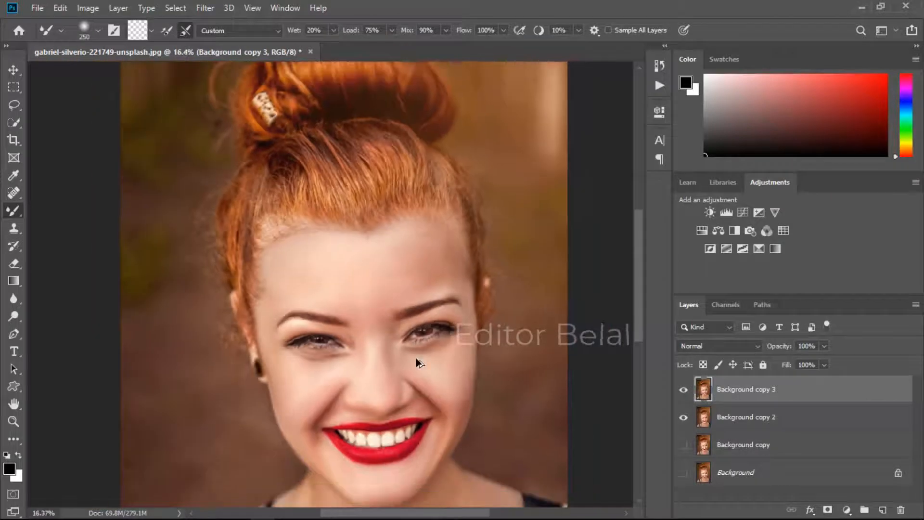
{"action": "scroll", "coordinate": [419, 363], "scroll_direction": "up", "scroll_amount": 3}
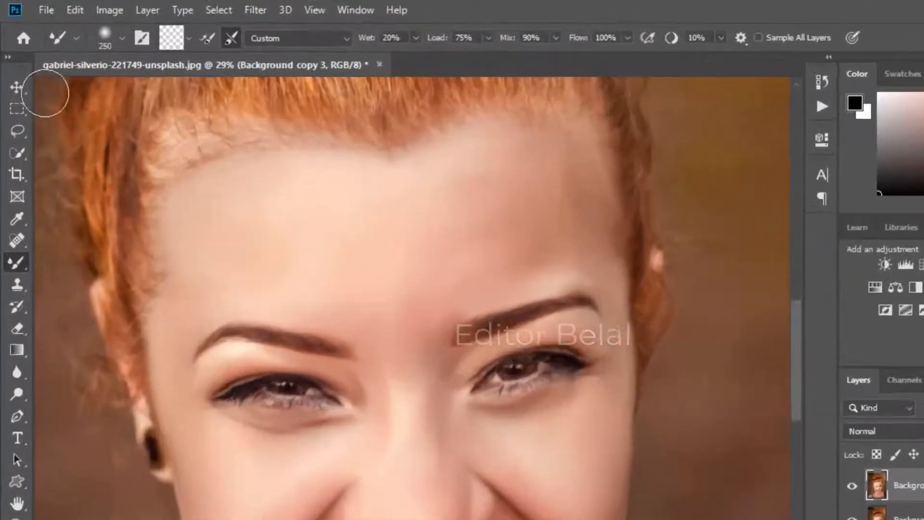
Step: Apply the High Pass filter to the top layer with a radius of 4.5 pixels
{"action": "left_click", "coordinate": [14, 70]}
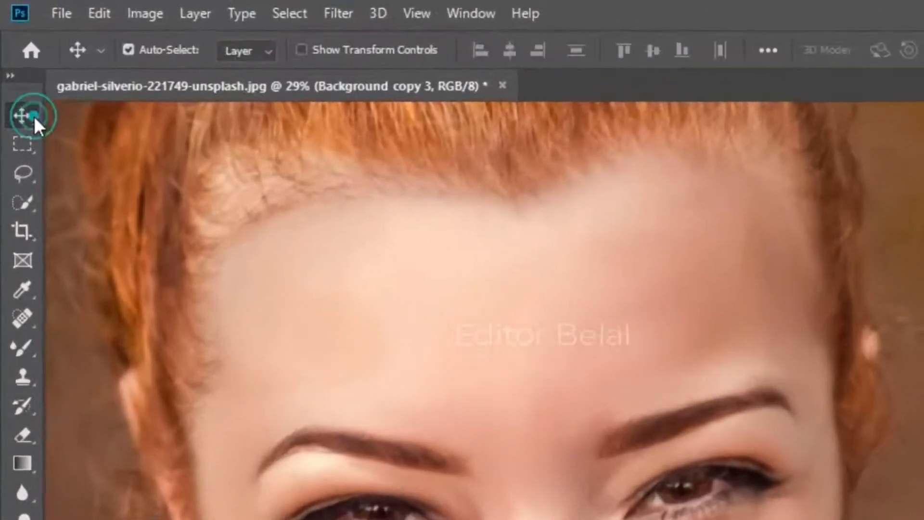
{"action": "left_click", "coordinate": [345, 11]}
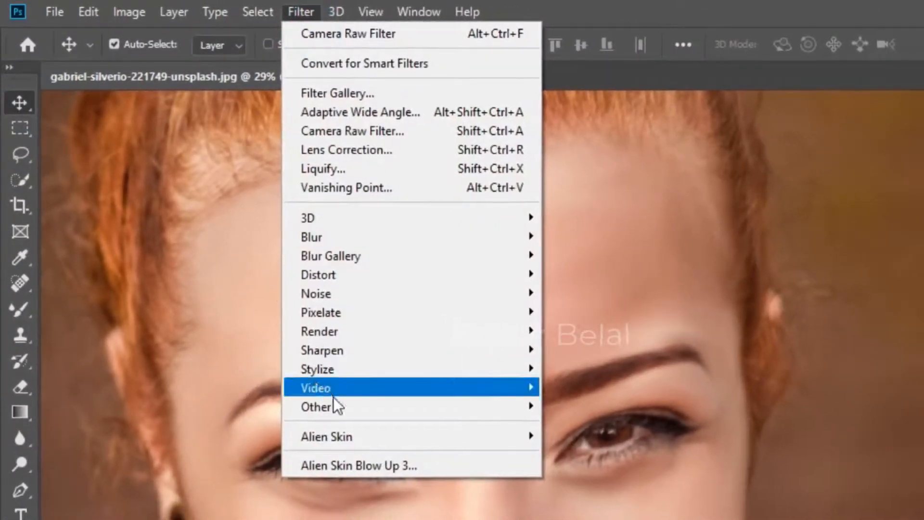
{"action": "mouse_move", "coordinate": [342, 409]}
{"action": "left_click", "coordinate": [553, 424]}
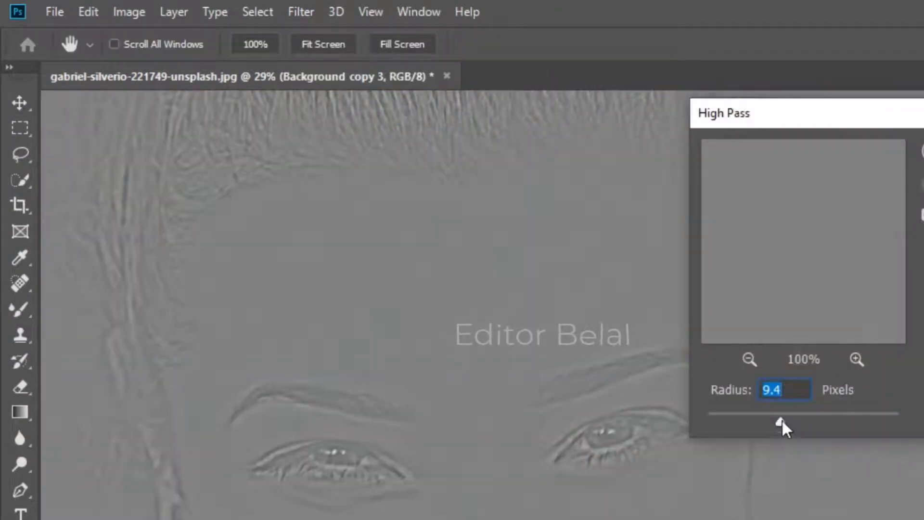
{"action": "left_click_drag", "start_coordinate": [781, 422], "coordinate": [754, 420]}
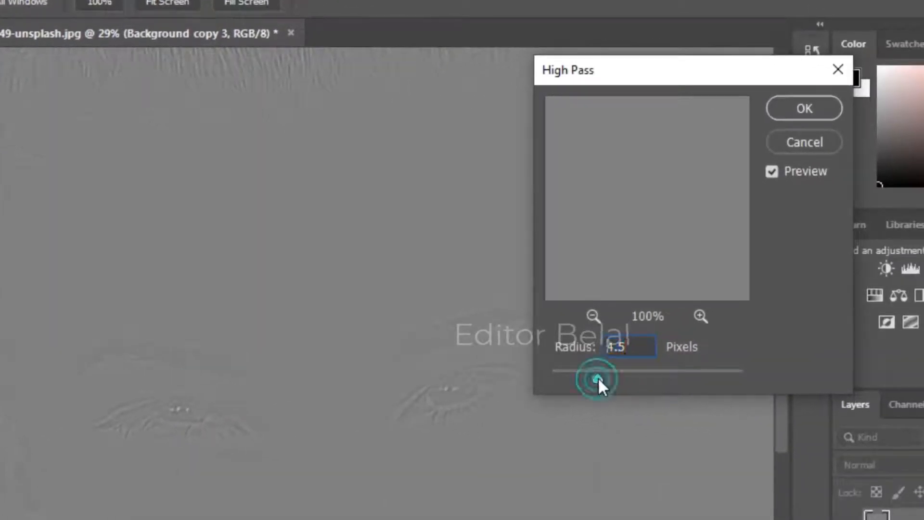
{"action": "left_click", "coordinate": [782, 111]}
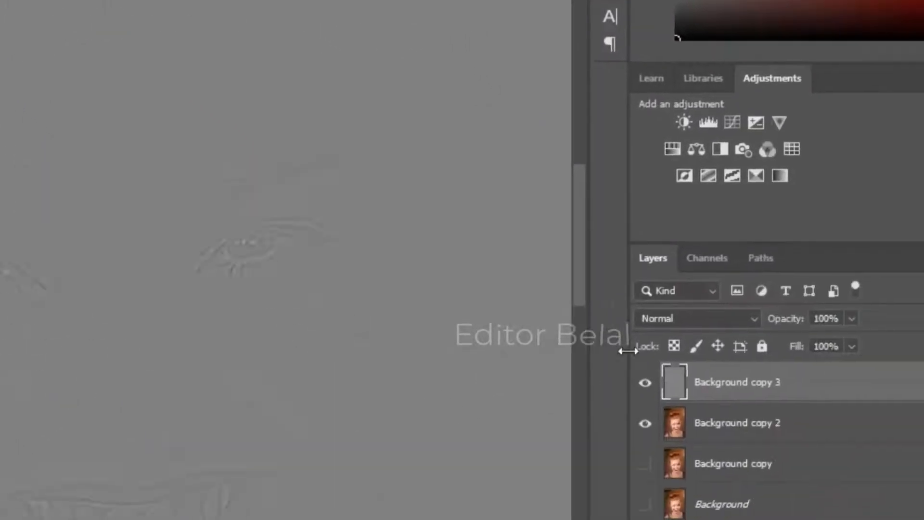
Step: Set the High Pass layer's blend mode to Vivid Light
{"action": "left_click", "coordinate": [674, 318]}
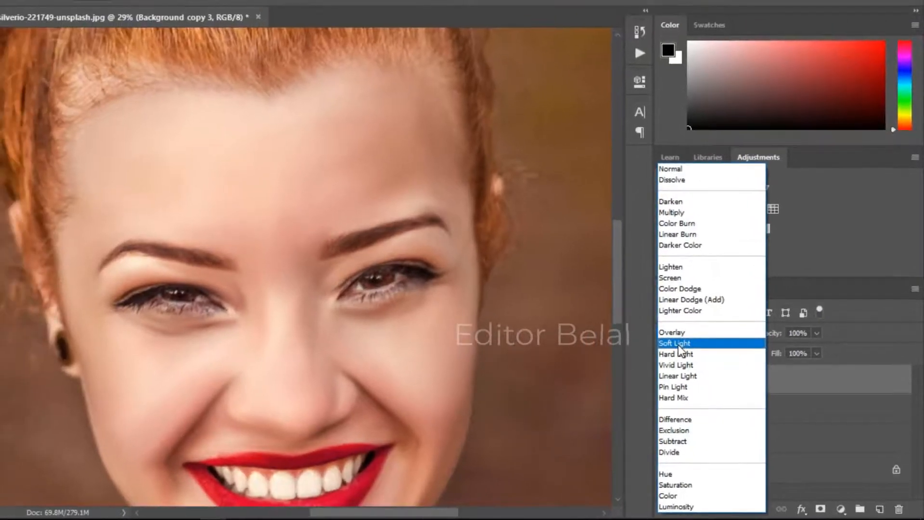
{"action": "left_click", "coordinate": [678, 365]}
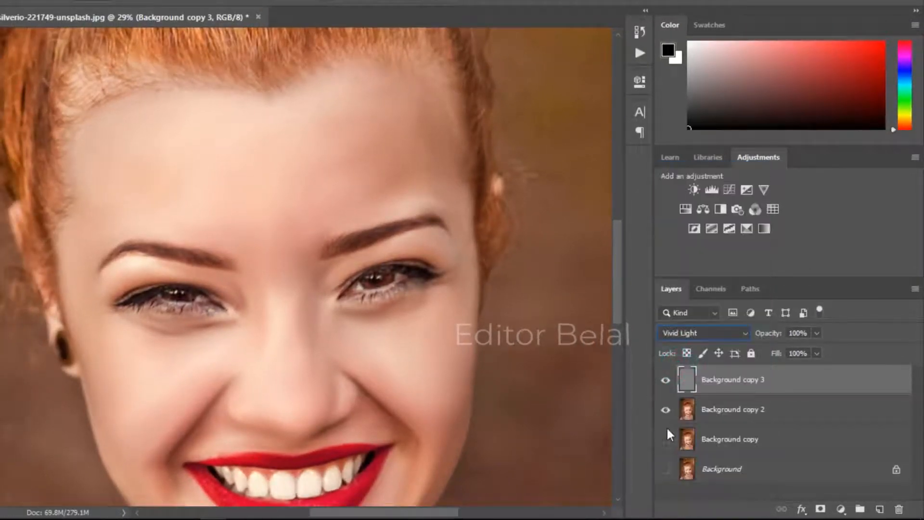
{"action": "left_click", "coordinate": [668, 385]}
{"action": "left_click", "coordinate": [667, 385]}
Step: Stamp all visible layers into a new merged layer at the top of the stack
{"action": "left_click", "coordinate": [735, 409]}
{"action": "scroll", "coordinate": [509, 369], "scroll_direction": "down", "scroll_amount": 5}
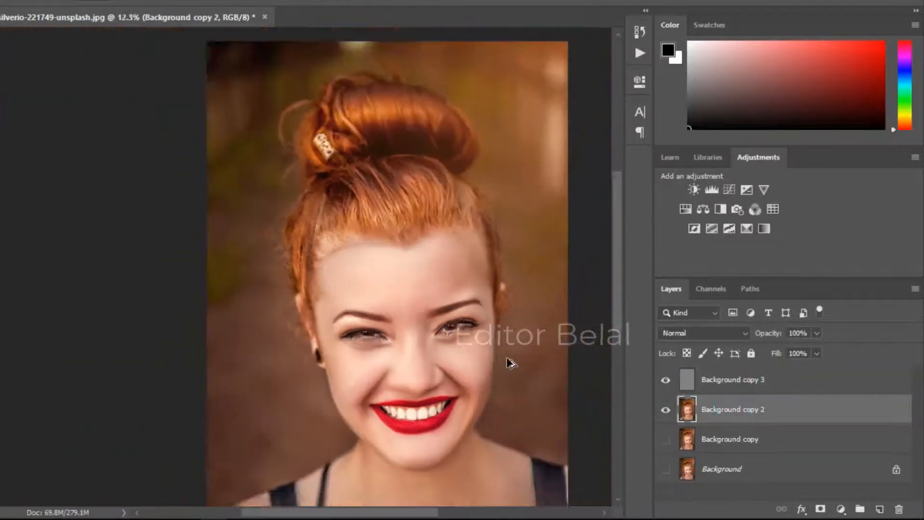
{"action": "scroll", "coordinate": [510, 361], "scroll_direction": "down", "scroll_amount": 3}
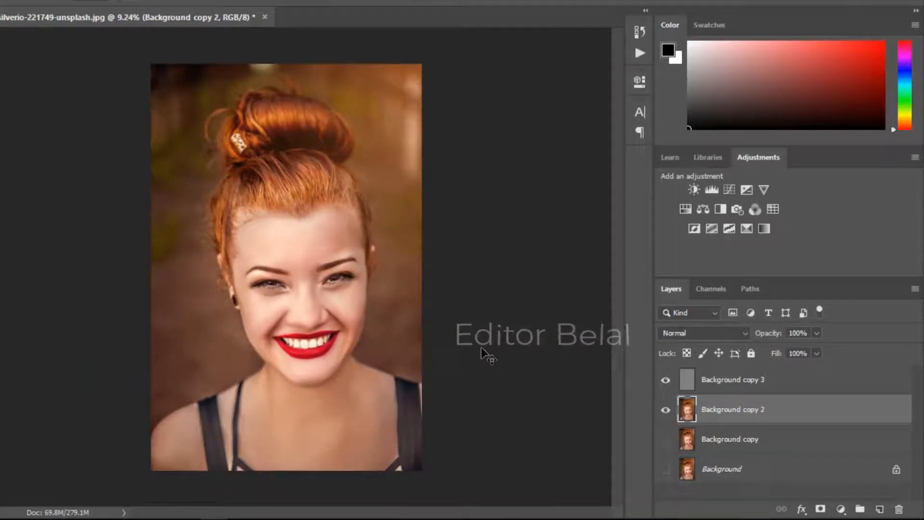
{"action": "left_click", "coordinate": [769, 382]}
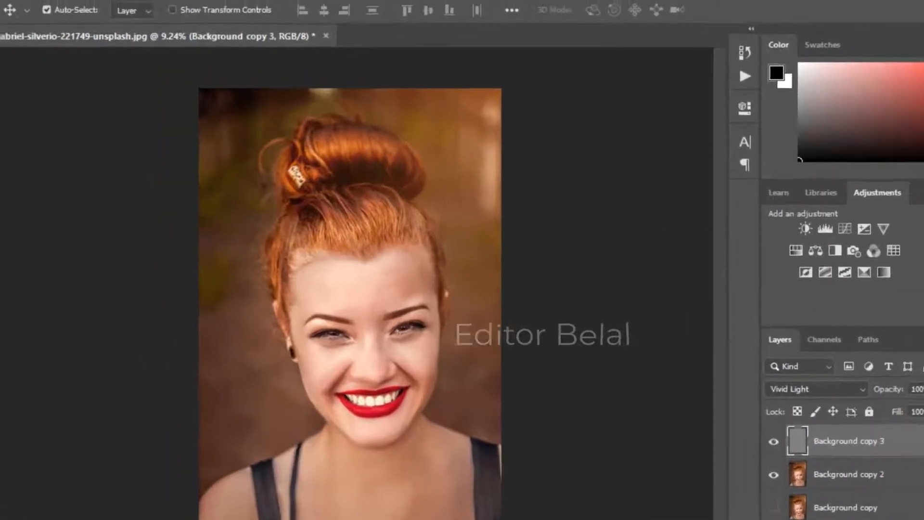
{"action": "key", "text": "ctrl+shift+alt+e"}
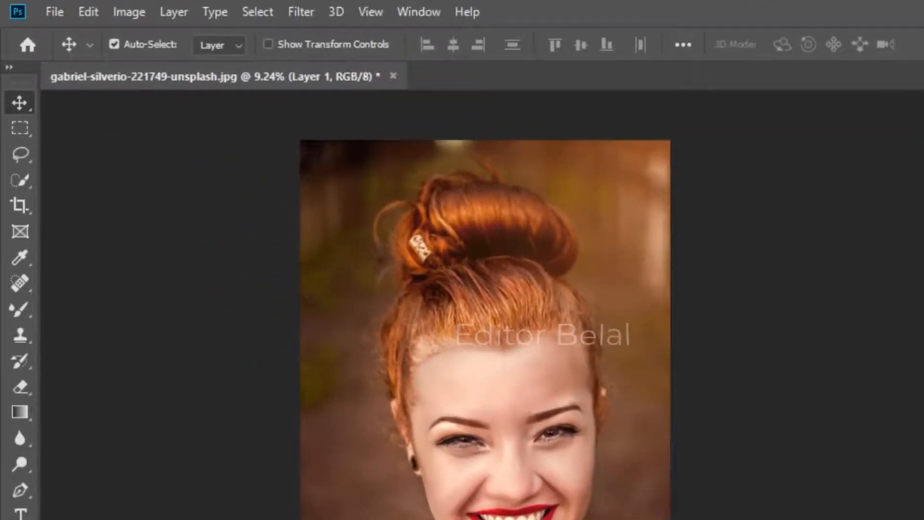
Step: Fill the new layer with 50% Gray using Normal mode at 100% opacity
{"action": "left_click", "coordinate": [92, 13]}
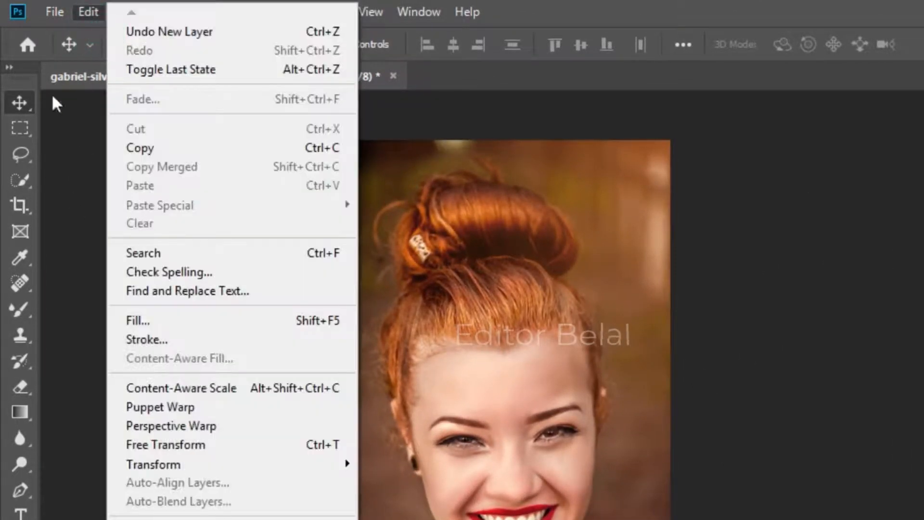
{"action": "left_click", "coordinate": [159, 322]}
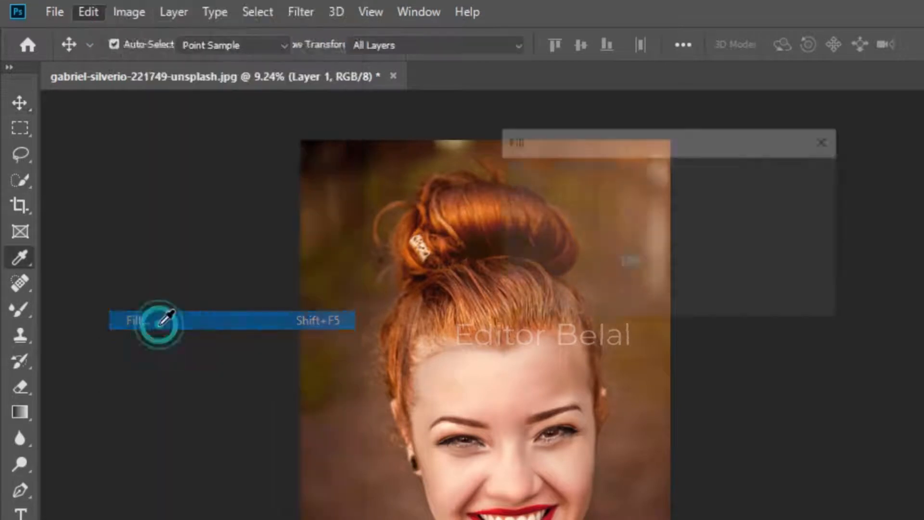
{"action": "left_click", "coordinate": [655, 178]}
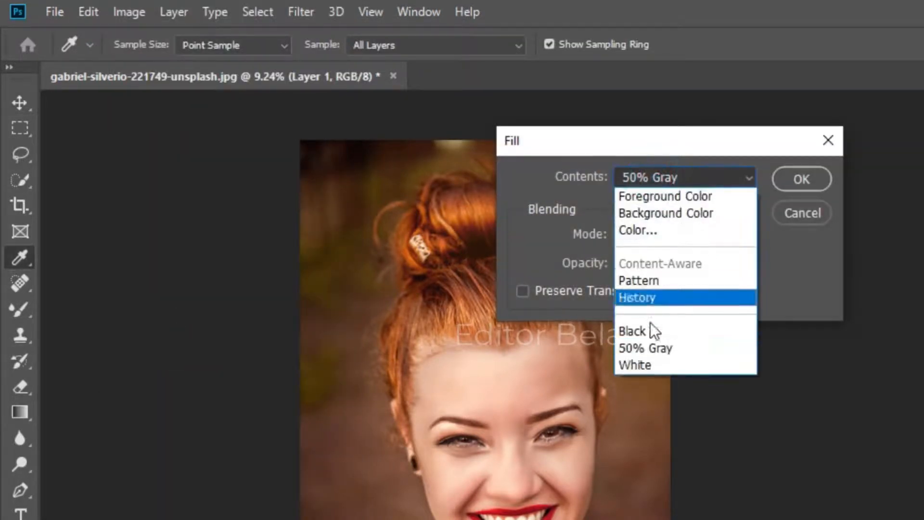
{"action": "left_click", "coordinate": [649, 347]}
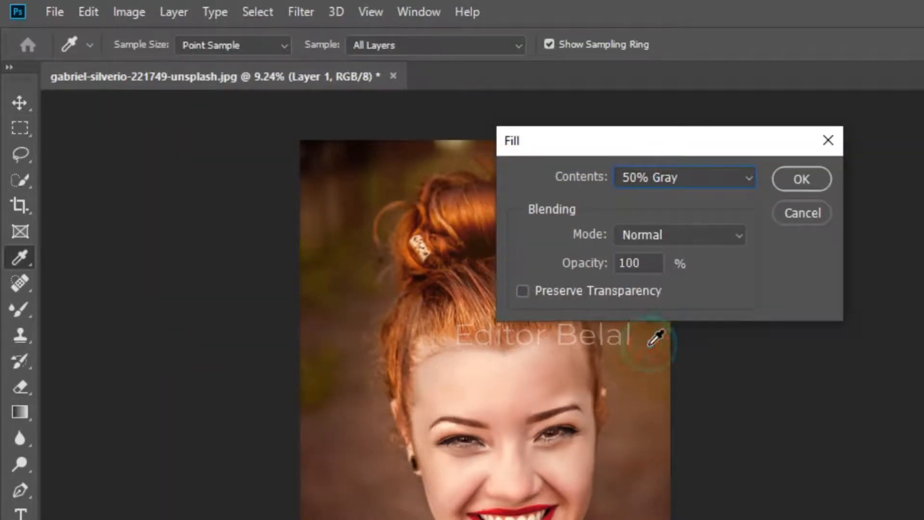
{"action": "left_click", "coordinate": [800, 179]}
Step: Set the gray layer's blend mode to Overlay
{"action": "key", "text": "v"}
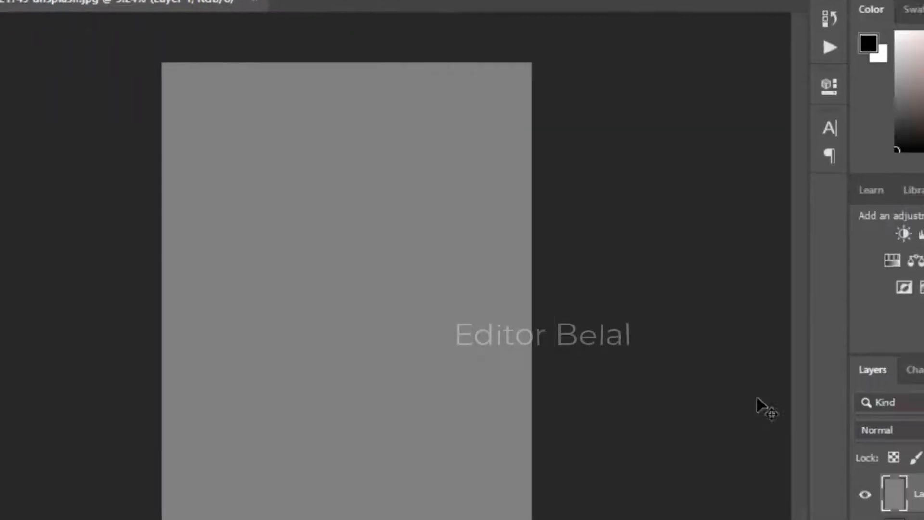
{"action": "left_click", "coordinate": [901, 429]}
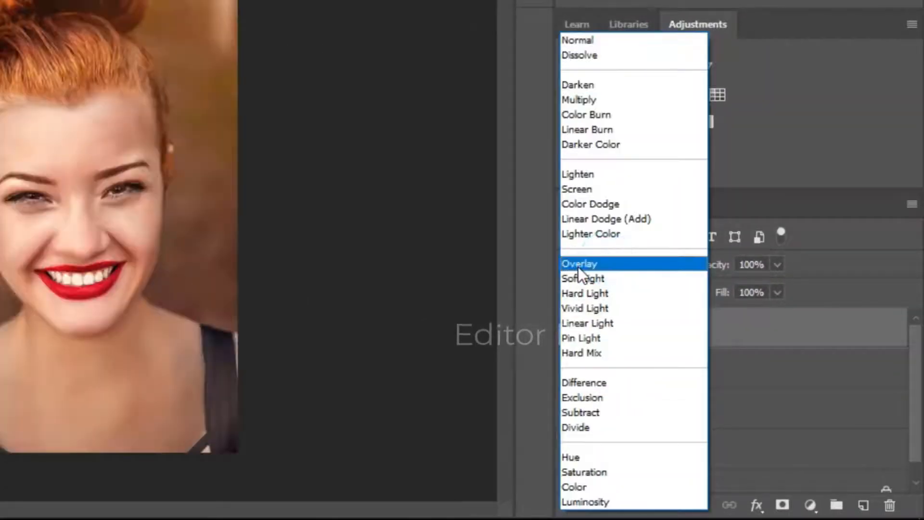
{"action": "left_click", "coordinate": [579, 265]}
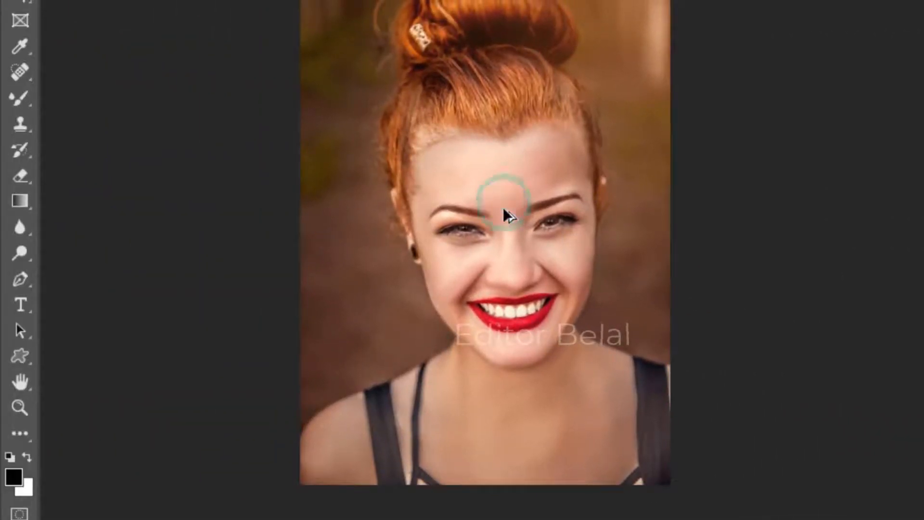
Step: With a smaller Dodge tool brush, brighten the iris and white of the eye on the image's left
{"action": "scroll", "coordinate": [503, 207], "scroll_direction": "up", "scroll_amount": 5}
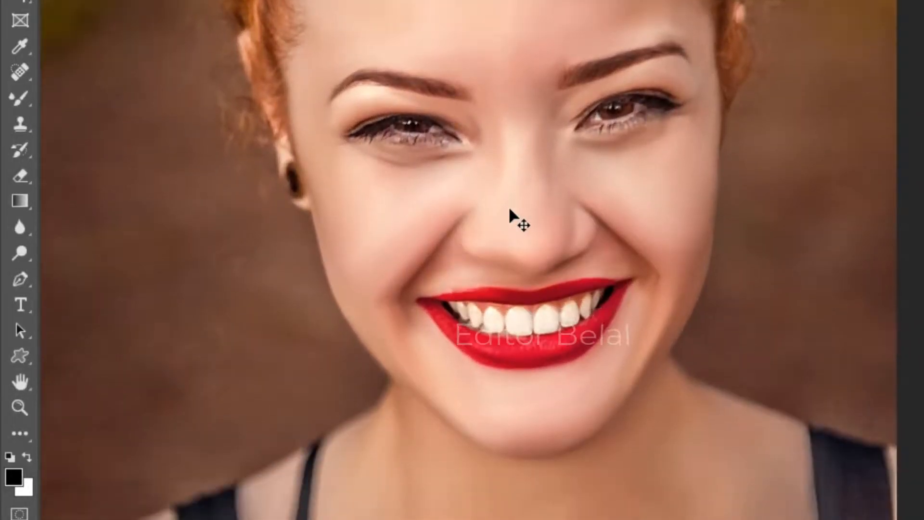
{"action": "scroll", "coordinate": [509, 210], "scroll_direction": "up", "scroll_amount": 1}
{"action": "left_click", "coordinate": [22, 255]}
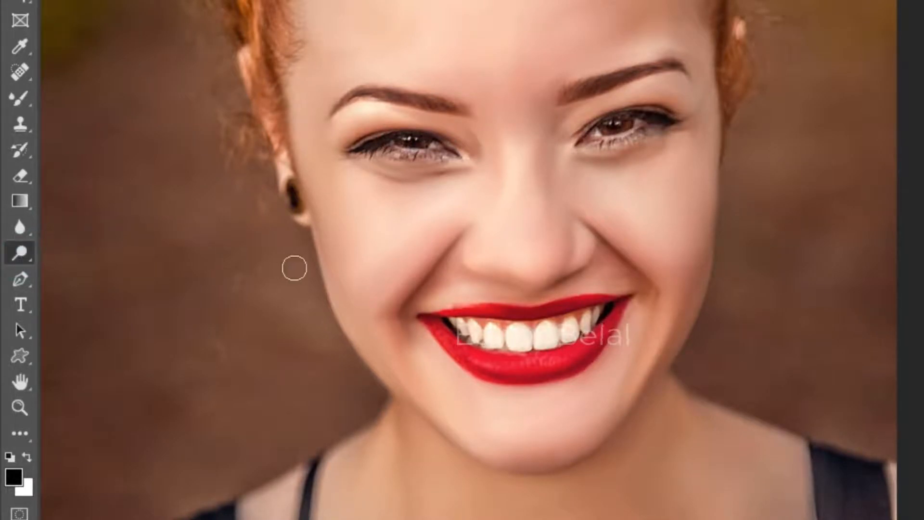
{"action": "scroll", "coordinate": [424, 159], "scroll_direction": "up", "scroll_amount": 5}
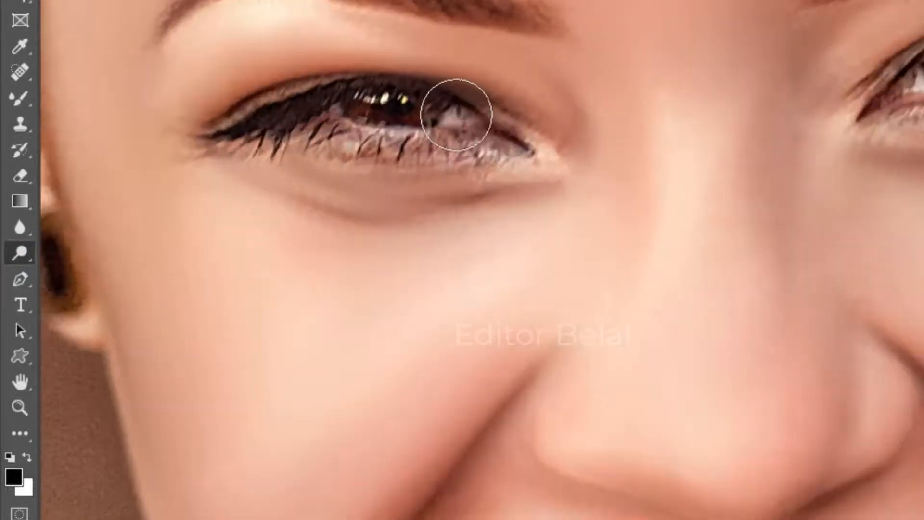
{"action": "key", "text": "bracketleft"}
{"action": "key", "text": "bracketleft"}
{"action": "key", "text": "bracketleft"}
{"action": "key", "text": "bracketleft"}
{"action": "key", "text": "bracketleft"}
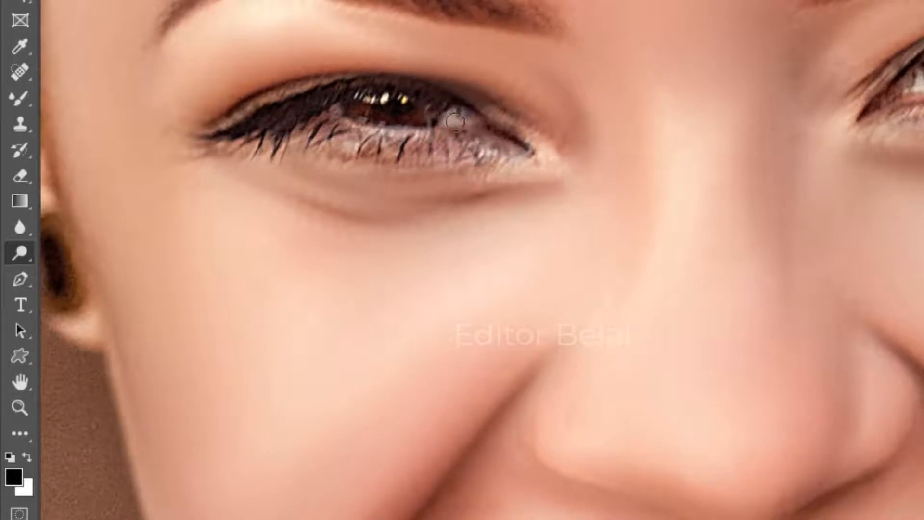
{"action": "left_click_drag", "start_coordinate": [455, 121], "coordinate": [449, 116]}
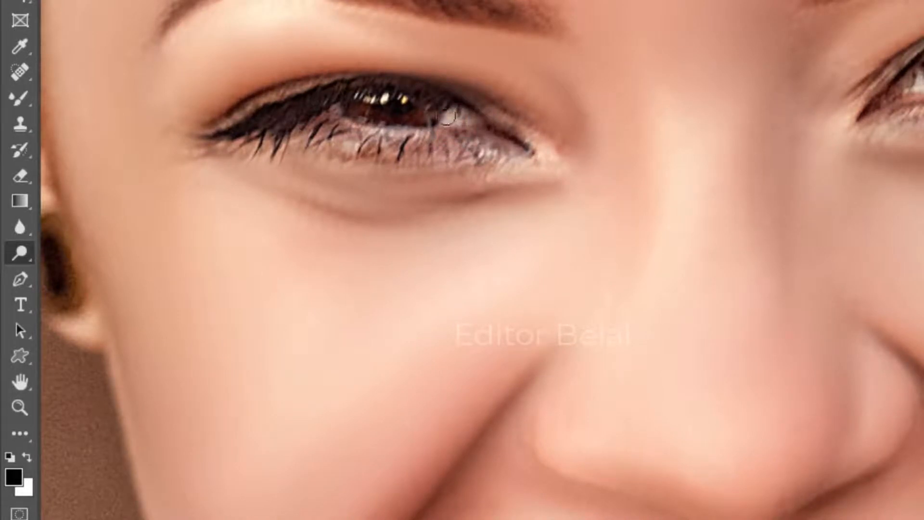
{"action": "left_click_drag", "start_coordinate": [332, 116], "coordinate": [336, 108]}
{"action": "left_click", "coordinate": [332, 105]}
{"action": "left_click", "coordinate": [333, 107]}
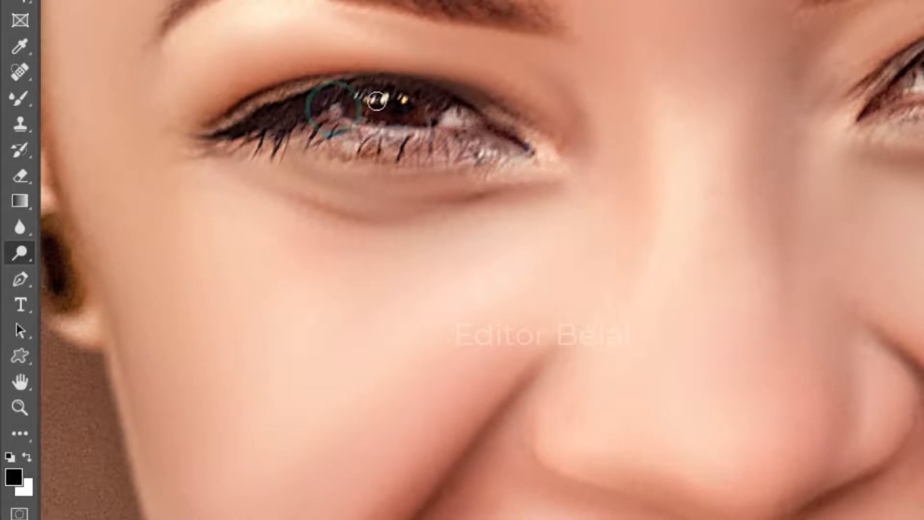
{"action": "left_click", "coordinate": [452, 112]}
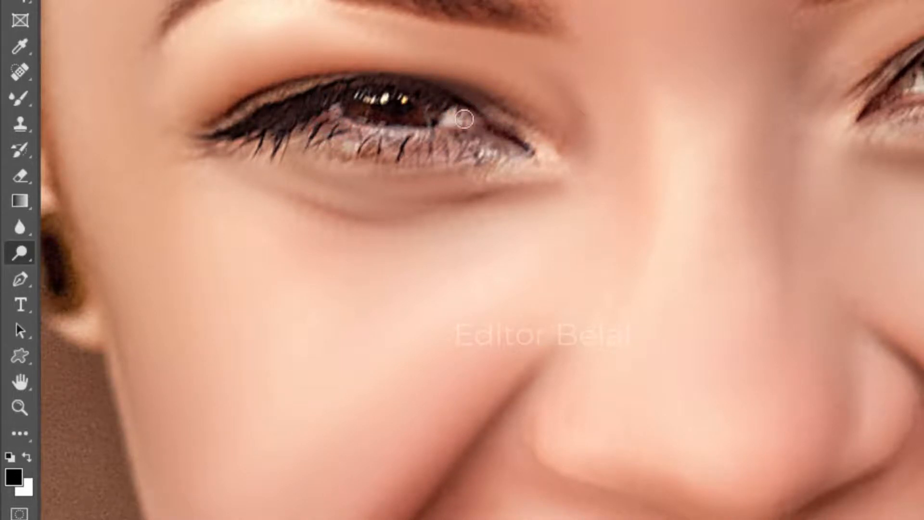
Step: Dodge the iris and white of the other eye
{"action": "left_click_drag", "start_coordinate": [612, 128], "coordinate": [194, 222]}
{"action": "left_click", "coordinate": [476, 178]}
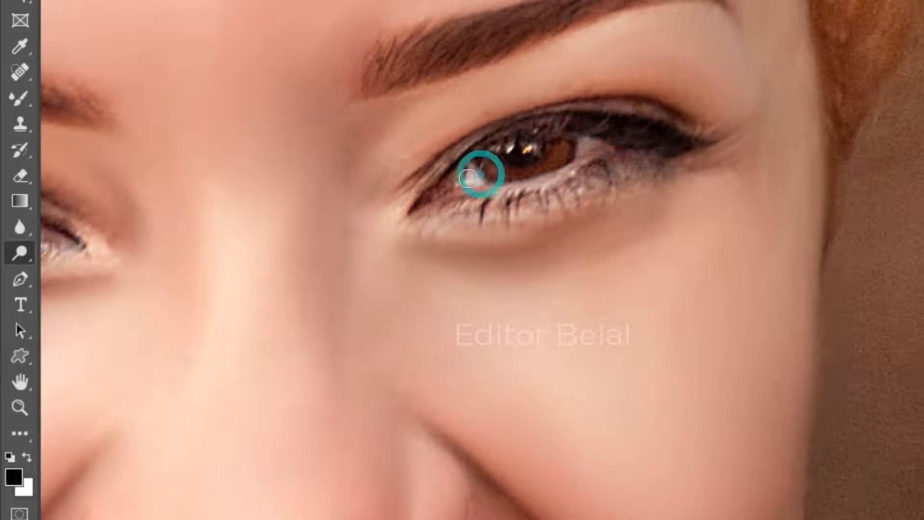
{"action": "left_click_drag", "start_coordinate": [579, 150], "coordinate": [593, 141]}
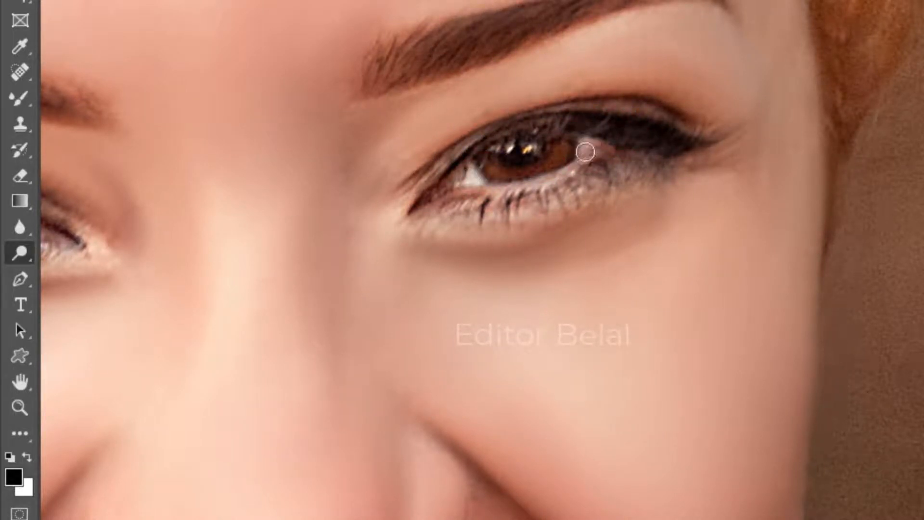
{"action": "left_click_drag", "start_coordinate": [590, 141], "coordinate": [581, 150]}
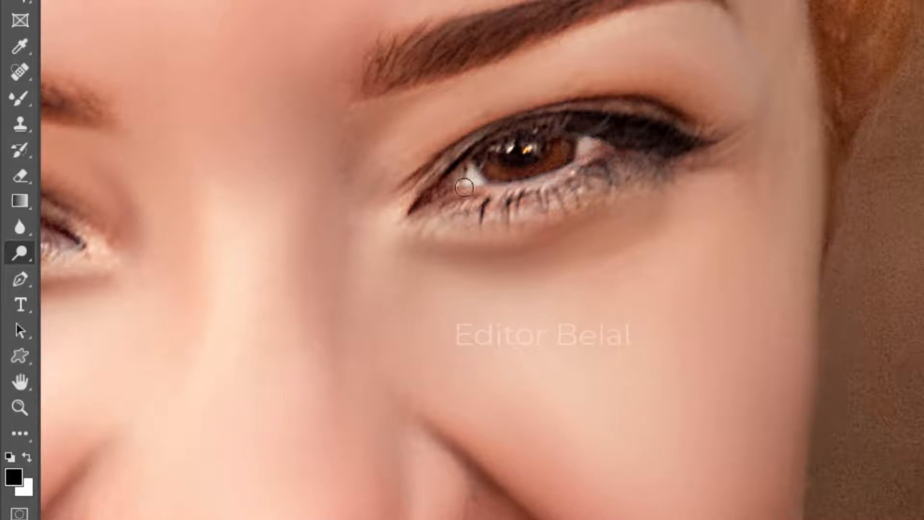
{"action": "left_click_drag", "start_coordinate": [464, 173], "coordinate": [479, 172]}
Step: Switch to the Burn tool and darken the lash line of the eye on the image's right
{"action": "scroll", "coordinate": [489, 206], "scroll_direction": "down", "scroll_amount": 4}
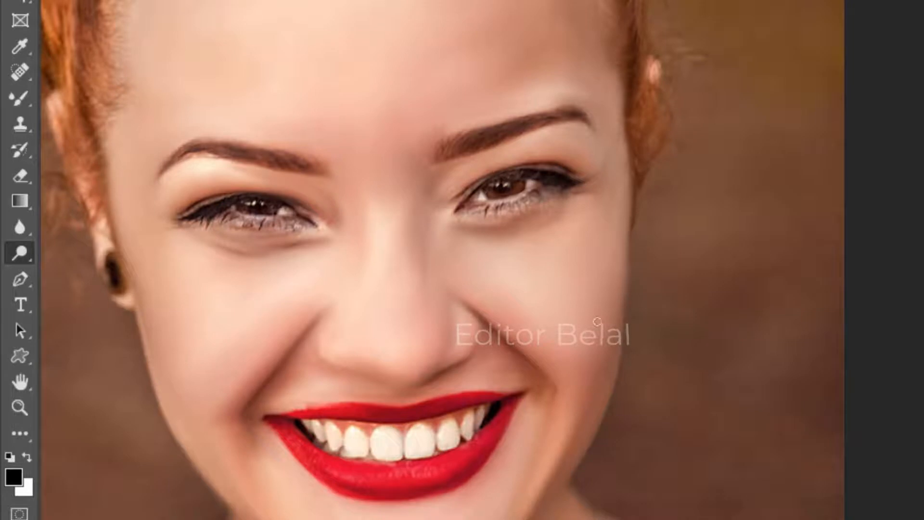
{"action": "scroll", "coordinate": [320, 288], "scroll_direction": "down", "scroll_amount": 4}
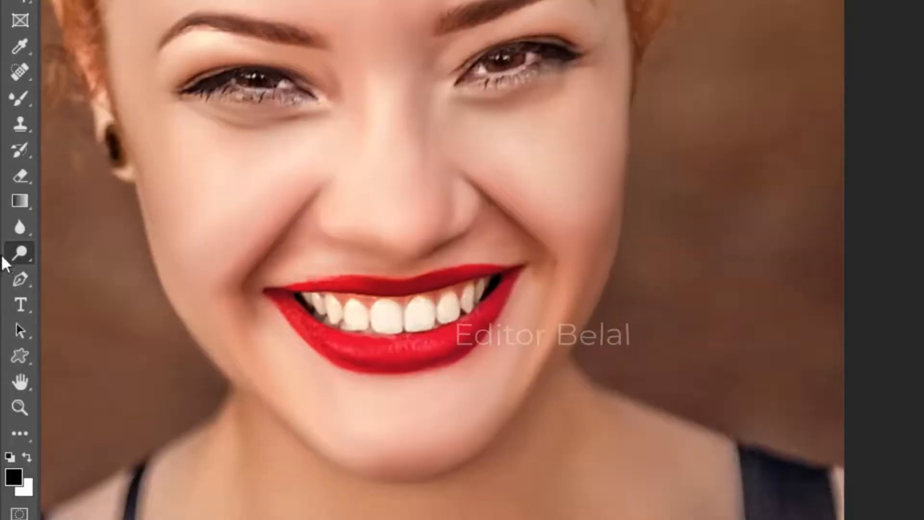
{"action": "right_click", "coordinate": [7, 255]}
{"action": "left_click", "coordinate": [103, 289]}
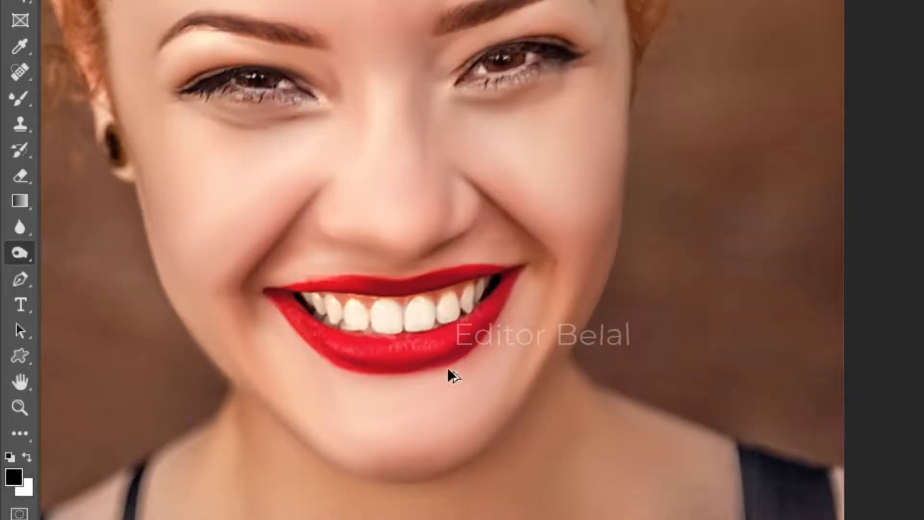
{"action": "scroll", "coordinate": [463, 375], "scroll_direction": "up", "scroll_amount": 5}
{"action": "scroll", "coordinate": [490, 365], "scroll_direction": "down", "scroll_amount": 5}
{"action": "scroll", "coordinate": [505, 101], "scroll_direction": "up", "scroll_amount": 5}
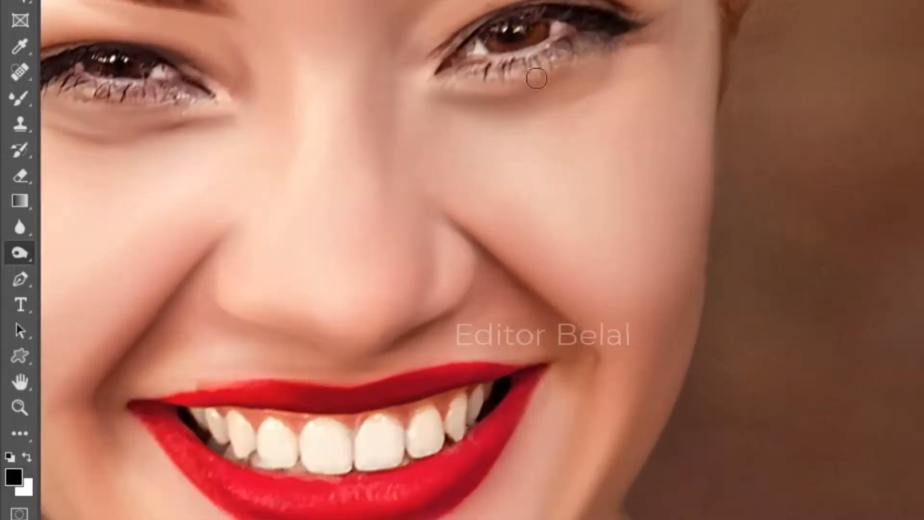
{"action": "mouse_move", "coordinate": [585, 58]}
{"action": "left_mouse_down"}
{"action": "mouse_move", "coordinate": [515, 86]}
{"action": "mouse_move", "coordinate": [462, 90]}
{"action": "left_mouse_up"}
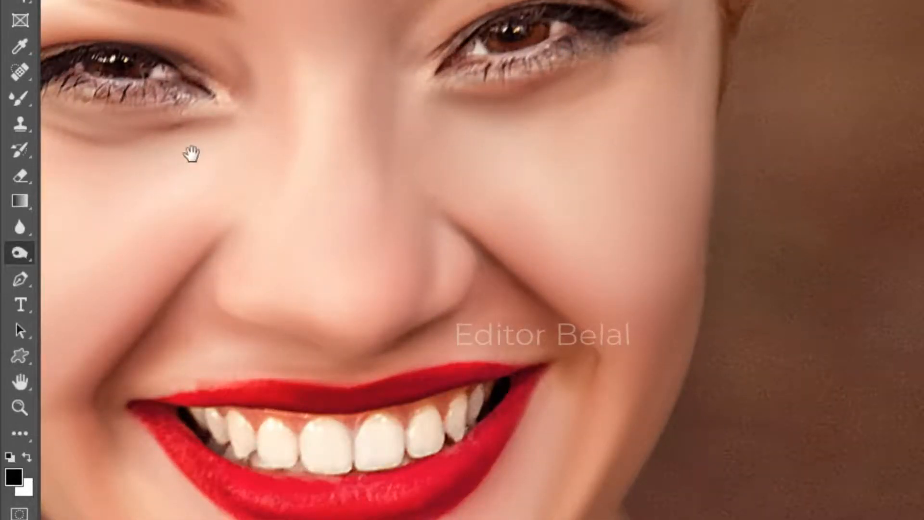
Step: Burn along the eyebrow above that eye to darken it, then return to the Move tool
{"action": "left_click_drag", "start_coordinate": [192, 154], "coordinate": [549, 159]}
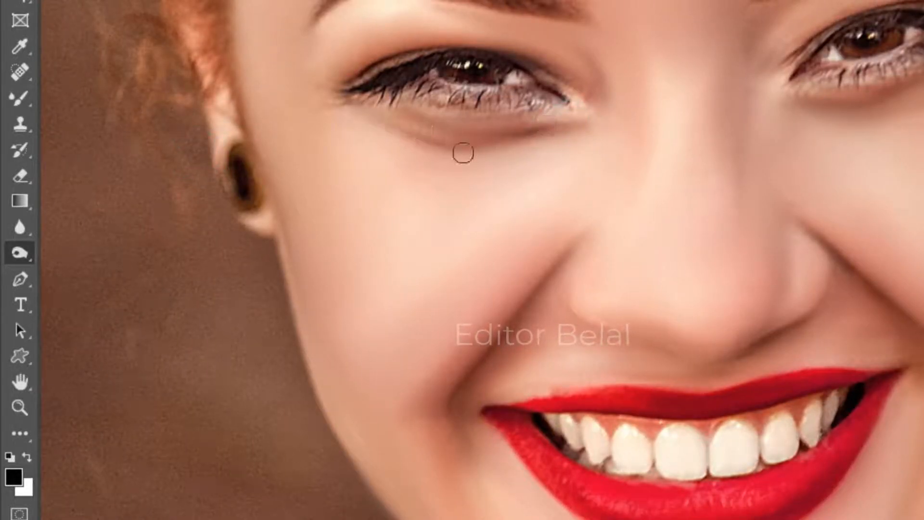
{"action": "scroll", "coordinate": [473, 176], "scroll_direction": "down", "scroll_amount": 4}
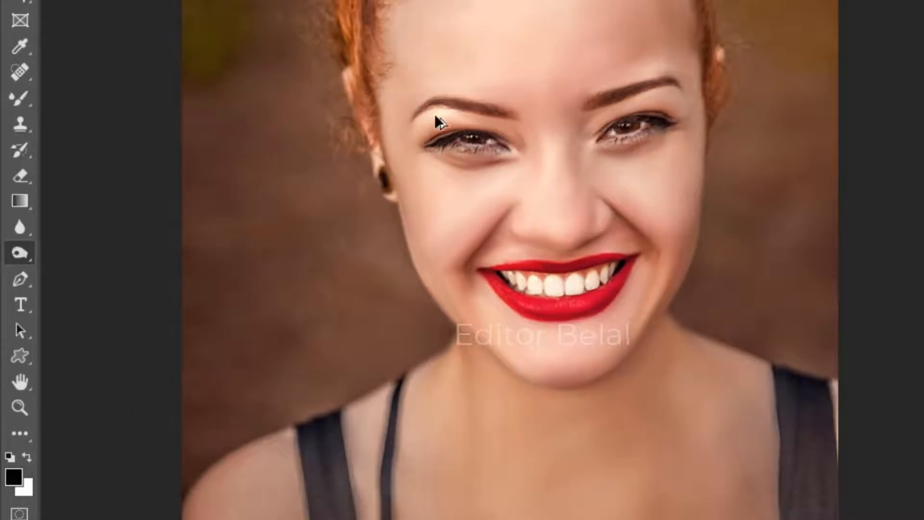
{"action": "scroll", "coordinate": [465, 105], "scroll_direction": "up", "scroll_amount": 3}
{"action": "mouse_move", "coordinate": [595, 110]}
{"action": "left_mouse_down"}
{"action": "mouse_move", "coordinate": [410, 84]}
{"action": "mouse_move", "coordinate": [378, 96]}
{"action": "left_mouse_up"}
{"action": "left_click_drag", "start_coordinate": [603, 97], "coordinate": [225, 241]}
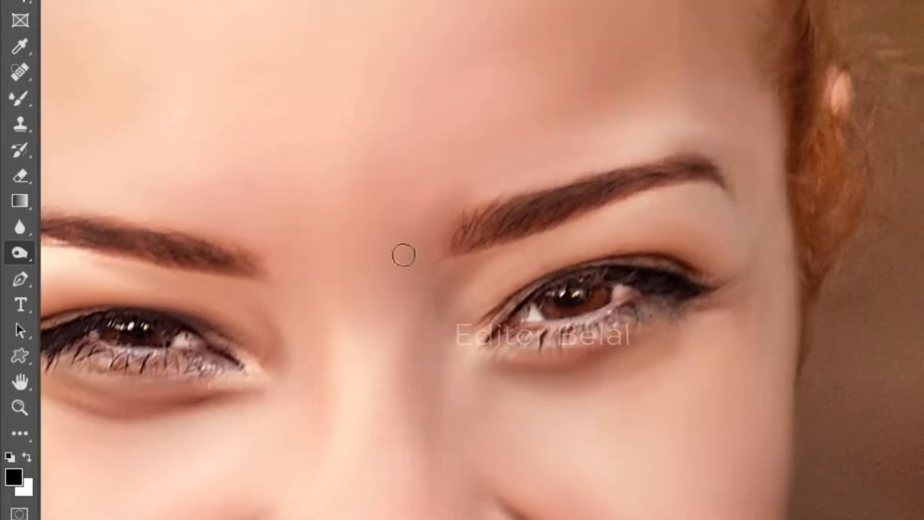
{"action": "mouse_move", "coordinate": [471, 236]}
{"action": "left_mouse_down"}
{"action": "mouse_move", "coordinate": [581, 196]}
{"action": "mouse_move", "coordinate": [662, 181]}
{"action": "left_mouse_up"}
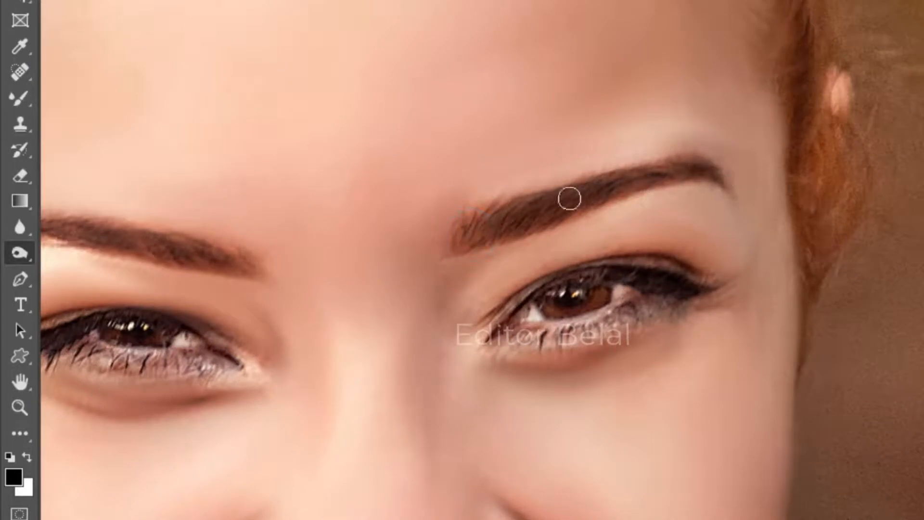
{"action": "scroll", "coordinate": [523, 255], "scroll_direction": "down", "scroll_amount": 5}
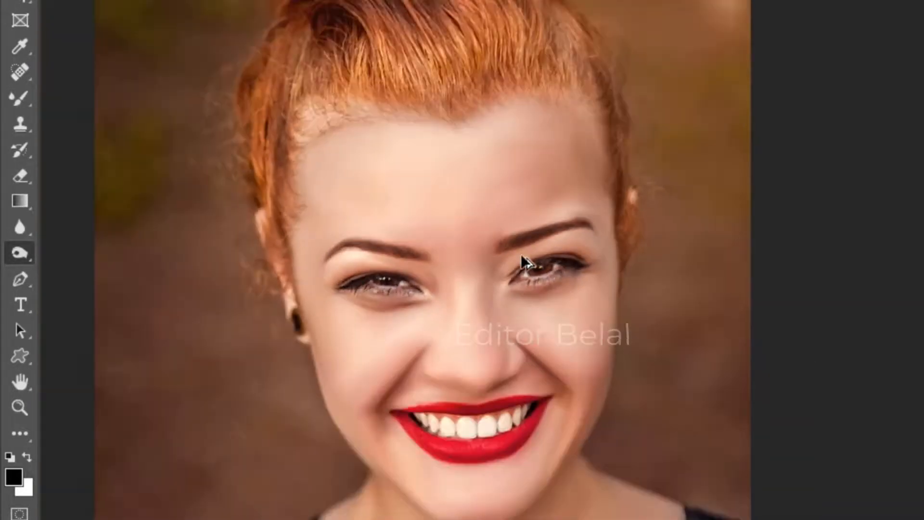
{"action": "scroll", "coordinate": [526, 337], "scroll_direction": "down", "scroll_amount": 4}
{"action": "scroll", "coordinate": [527, 335], "scroll_direction": "up", "scroll_amount": 1}
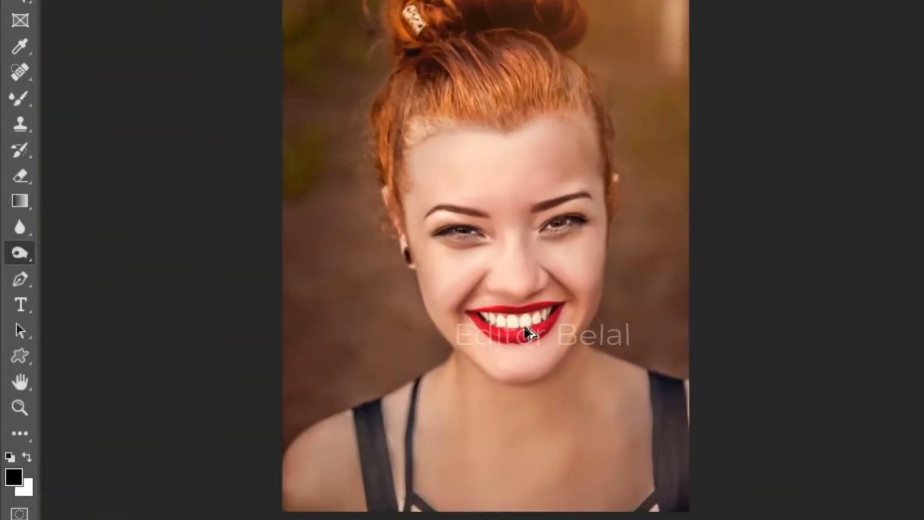
{"action": "key", "text": "v"}
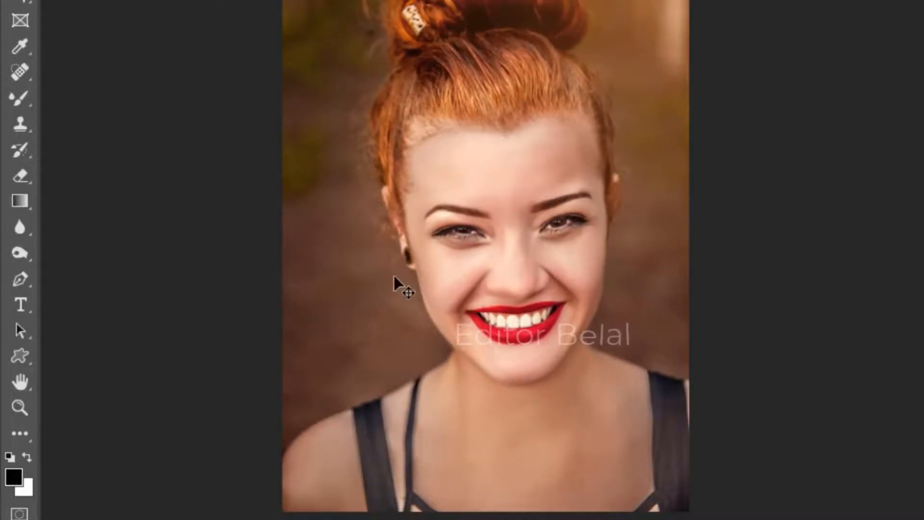
Step: Switch to the Dodge tool and brighten the nose bridge, under-eye cheek and, with a larger brush, the opposite cheek
{"action": "right_click", "coordinate": [22, 248]}
{"action": "left_click", "coordinate": [62, 250]}
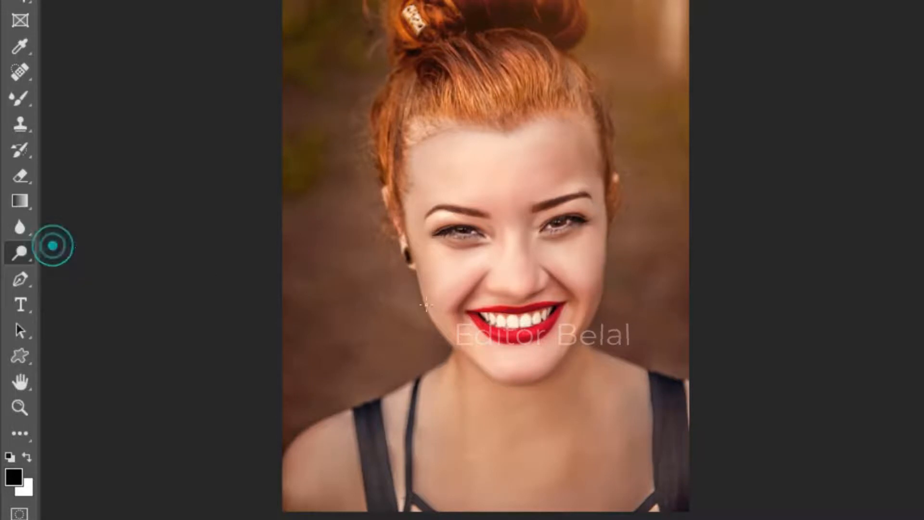
{"action": "scroll", "coordinate": [646, 295], "scroll_direction": "up", "scroll_amount": 5}
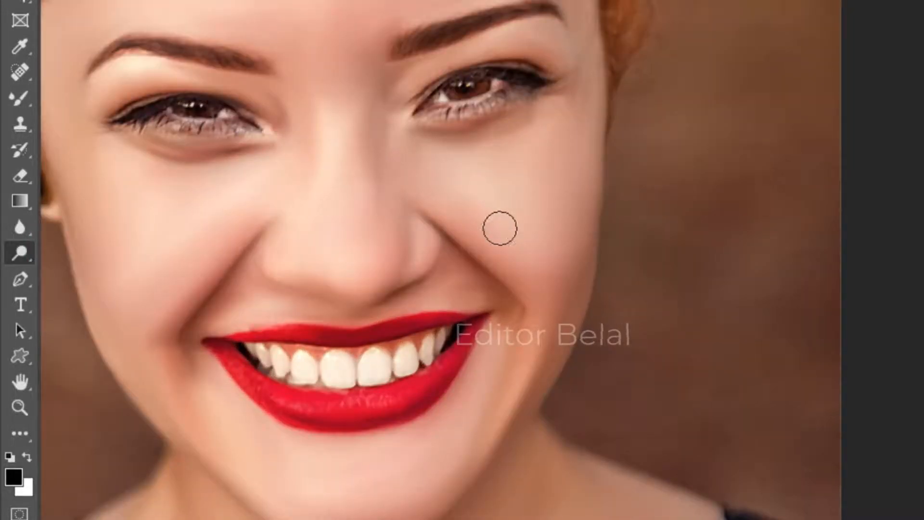
{"action": "left_click", "coordinate": [351, 54]}
{"action": "mouse_move", "coordinate": [342, 131]}
{"action": "left_mouse_down"}
{"action": "mouse_move", "coordinate": [328, 113]}
{"action": "mouse_move", "coordinate": [339, 77]}
{"action": "mouse_move", "coordinate": [363, 166]}
{"action": "mouse_move", "coordinate": [373, 262]}
{"action": "mouse_move", "coordinate": [330, 258]}
{"action": "mouse_move", "coordinate": [288, 201]}
{"action": "mouse_move", "coordinate": [150, 277]}
{"action": "mouse_move", "coordinate": [227, 204]}
{"action": "mouse_move", "coordinate": [138, 193]}
{"action": "mouse_move", "coordinate": [128, 317]}
{"action": "mouse_move", "coordinate": [191, 243]}
{"action": "left_mouse_up"}
{"action": "key", "text": "bracketright"}
{"action": "key", "text": "bracketright"}
{"action": "mouse_move", "coordinate": [413, 192]}
{"action": "left_mouse_down"}
{"action": "mouse_move", "coordinate": [411, 163]}
{"action": "mouse_move", "coordinate": [548, 270]}
{"action": "mouse_move", "coordinate": [476, 182]}
{"action": "mouse_move", "coordinate": [524, 173]}
{"action": "mouse_move", "coordinate": [563, 128]}
{"action": "left_mouse_up"}
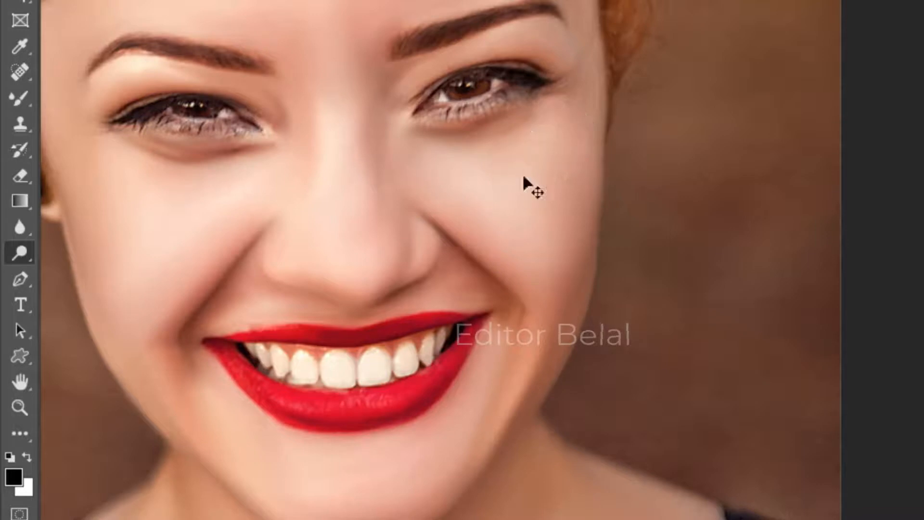
Step: Dodge around the eye on the image's right, the forehead, under the other eye and across the chin
{"action": "mouse_move", "coordinate": [547, 36]}
{"action": "left_mouse_down"}
{"action": "mouse_move", "coordinate": [474, 48]}
{"action": "mouse_move", "coordinate": [425, 77]}
{"action": "left_mouse_up"}
{"action": "left_click_drag", "start_coordinate": [470, 52], "coordinate": [547, 29]}
{"action": "left_click", "coordinate": [544, 1]}
{"action": "mouse_move", "coordinate": [231, 80]}
{"action": "left_mouse_down"}
{"action": "mouse_move", "coordinate": [100, 81]}
{"action": "mouse_move", "coordinate": [169, 66]}
{"action": "left_mouse_up"}
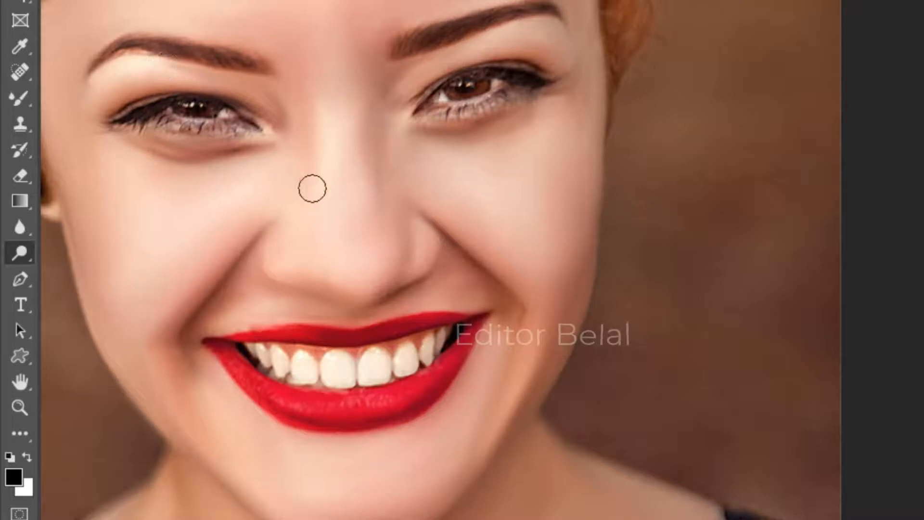
{"action": "scroll", "coordinate": [312, 188], "scroll_direction": "down", "scroll_amount": 5}
{"action": "mouse_move", "coordinate": [252, 179]}
{"action": "left_mouse_down"}
{"action": "mouse_move", "coordinate": [372, 190]}
{"action": "mouse_move", "coordinate": [430, 183]}
{"action": "left_mouse_up"}
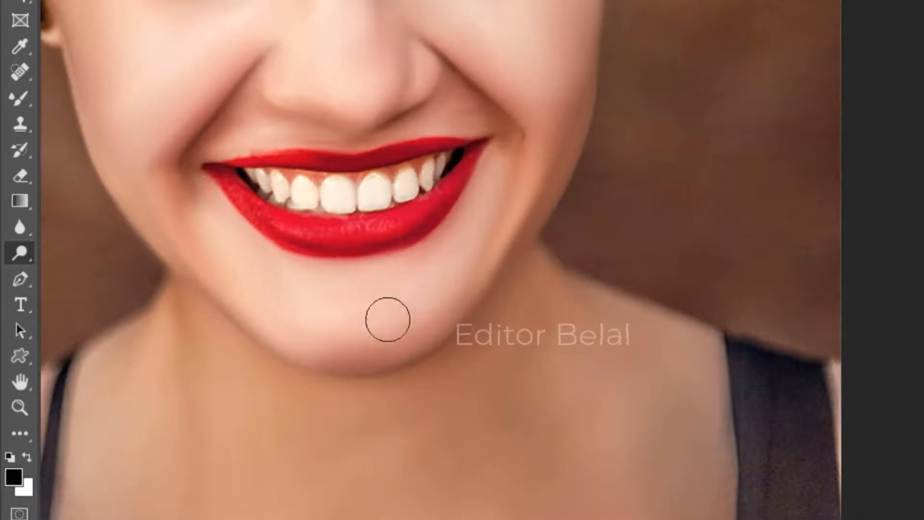
Step: Dodge the neck and collarbone area beside the top strap
{"action": "scroll", "coordinate": [428, 323], "scroll_direction": "down", "scroll_amount": 2}
{"action": "scroll", "coordinate": [428, 323], "scroll_direction": "down", "scroll_amount": 4}
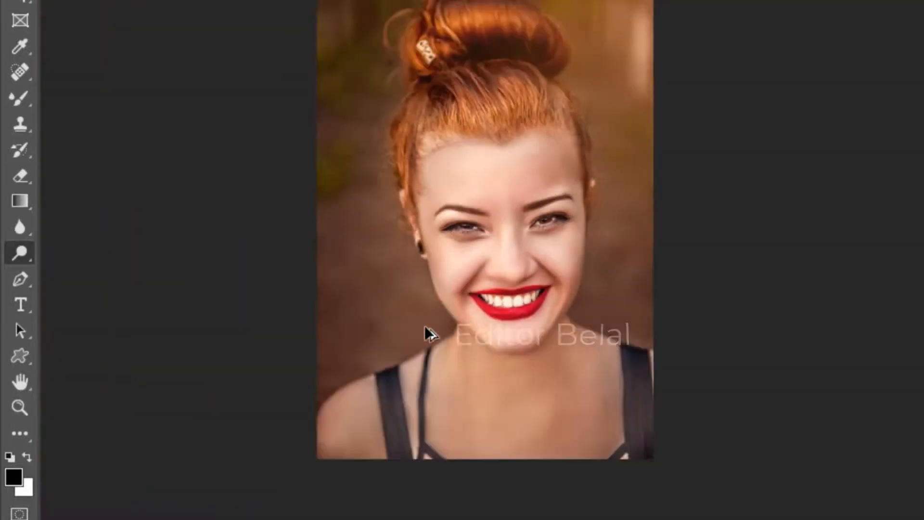
{"action": "scroll", "coordinate": [432, 419], "scroll_direction": "up", "scroll_amount": 2}
{"action": "scroll", "coordinate": [431, 413], "scroll_direction": "up", "scroll_amount": 3}
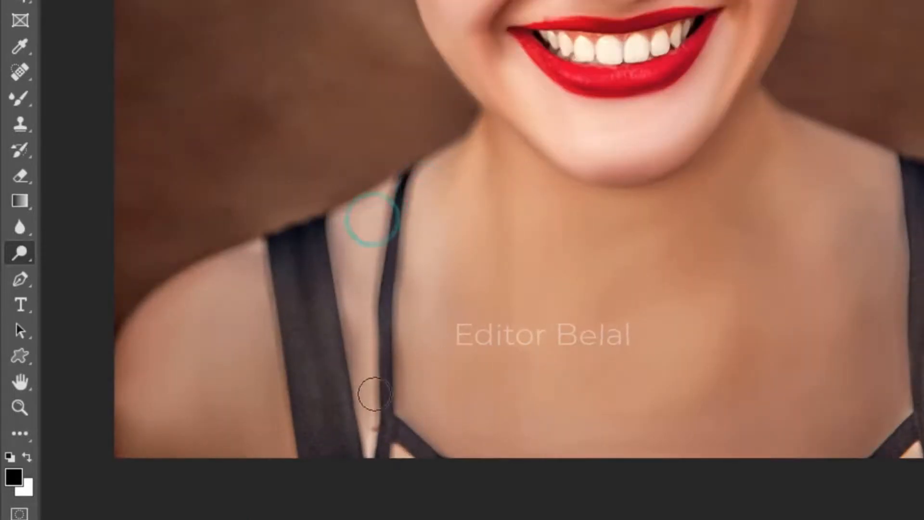
{"action": "left_click_drag", "start_coordinate": [766, 217], "coordinate": [371, 261]}
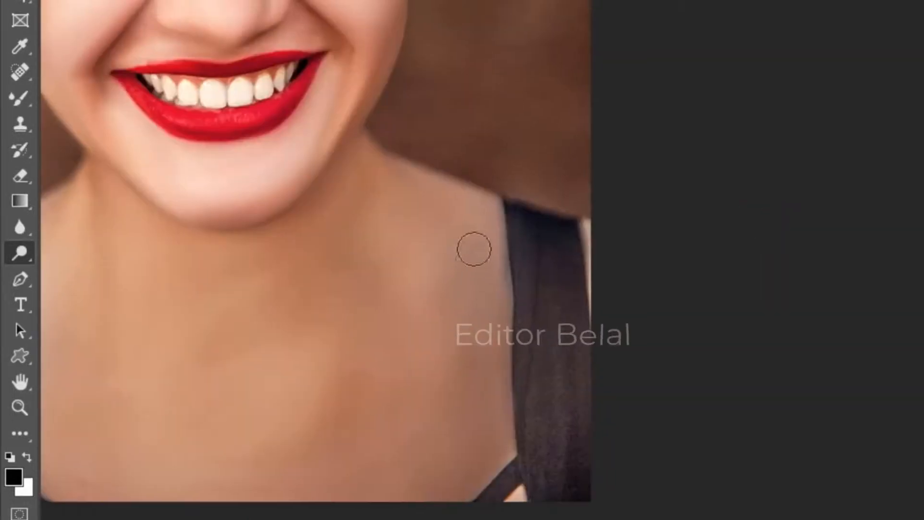
{"action": "mouse_move", "coordinate": [470, 216]}
{"action": "left_mouse_down"}
{"action": "mouse_move", "coordinate": [497, 325]}
{"action": "mouse_move", "coordinate": [484, 307]}
{"action": "mouse_move", "coordinate": [498, 320]}
{"action": "left_mouse_up"}
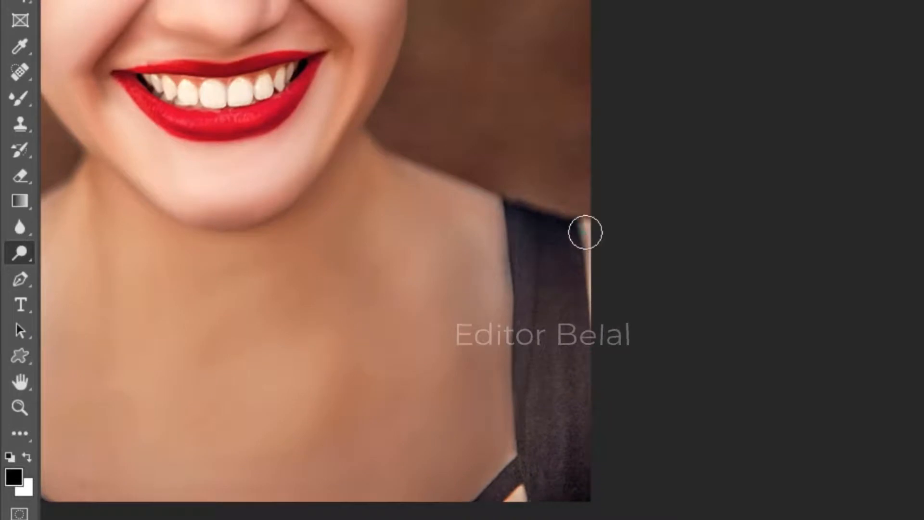
{"action": "scroll", "coordinate": [483, 347], "scroll_direction": "down", "scroll_amount": 4}
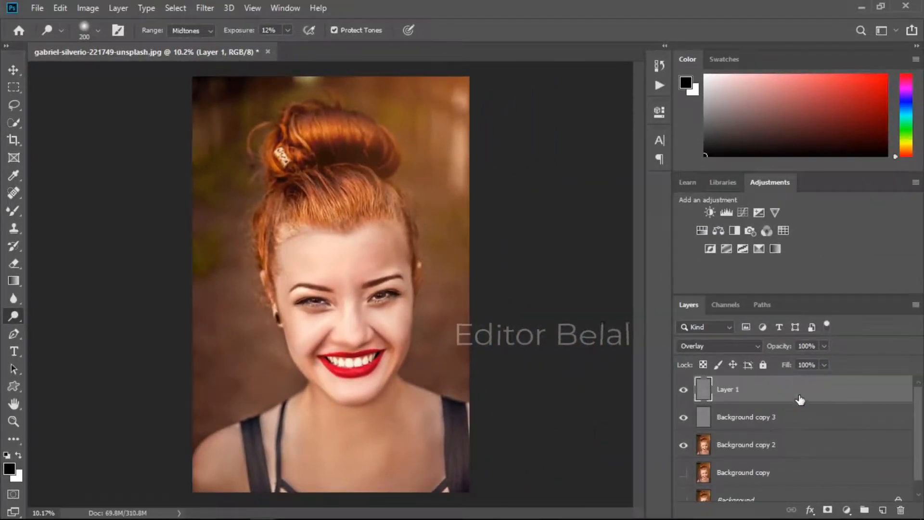
Step: Stamp all visible layers into a new merged layer on top and switch to the Move tool
{"action": "key", "text": "ctrl+shift+alt+e"}
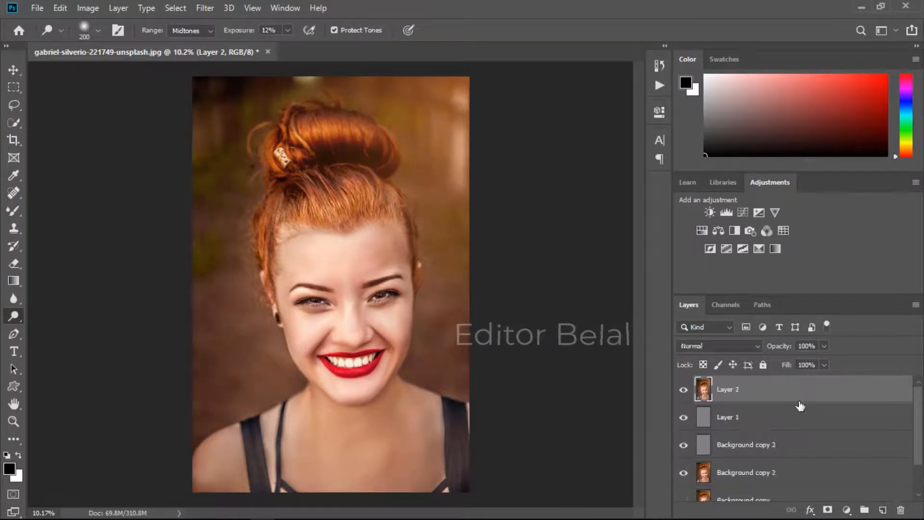
{"action": "left_click", "coordinate": [800, 398]}
{"action": "left_click", "coordinate": [14, 70]}
Step: Open the Camera Raw Filter and set Temperature to -11, Whites to +8 and Blacks to -29
{"action": "left_click", "coordinate": [203, 9]}
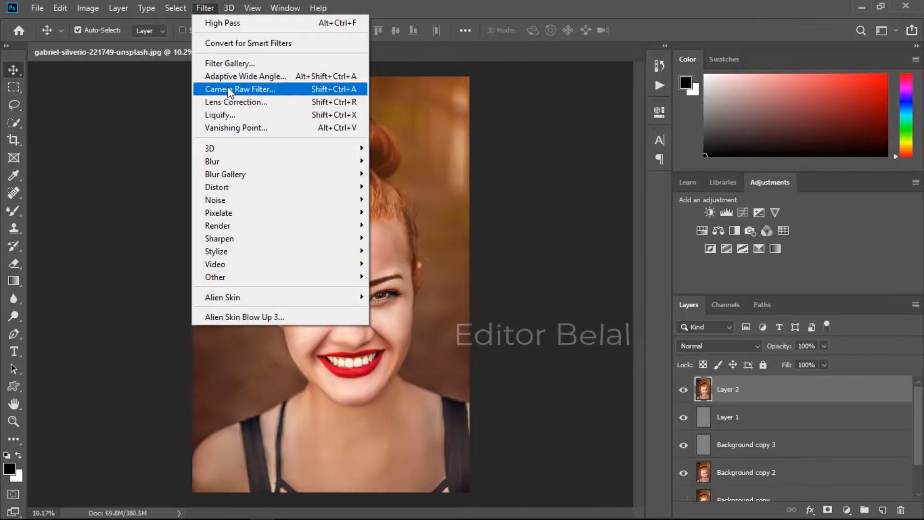
{"action": "left_click", "coordinate": [228, 88]}
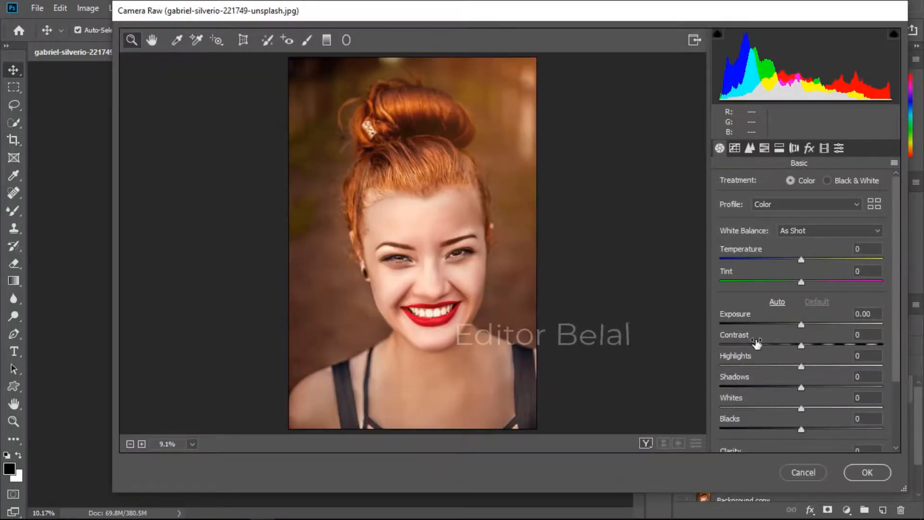
{"action": "left_click_drag", "start_coordinate": [788, 253], "coordinate": [783, 257]}
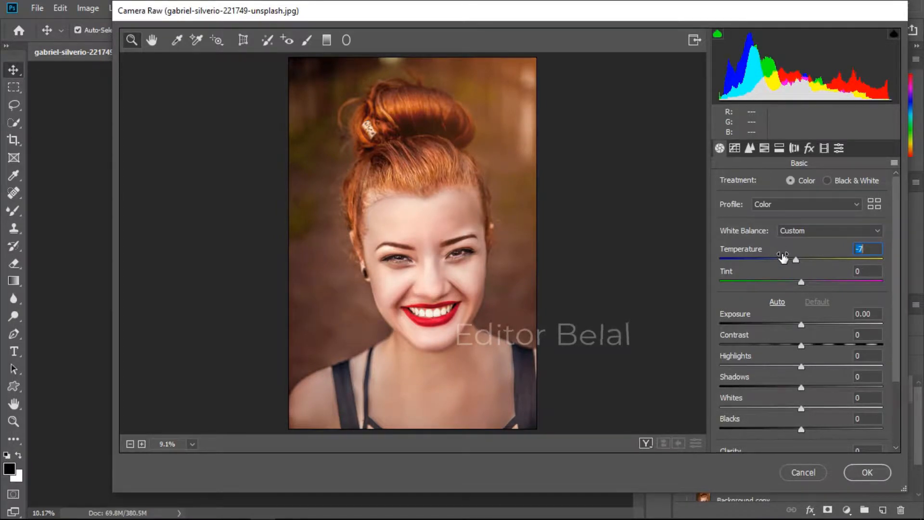
{"action": "left_click_drag", "start_coordinate": [782, 259], "coordinate": [781, 260]}
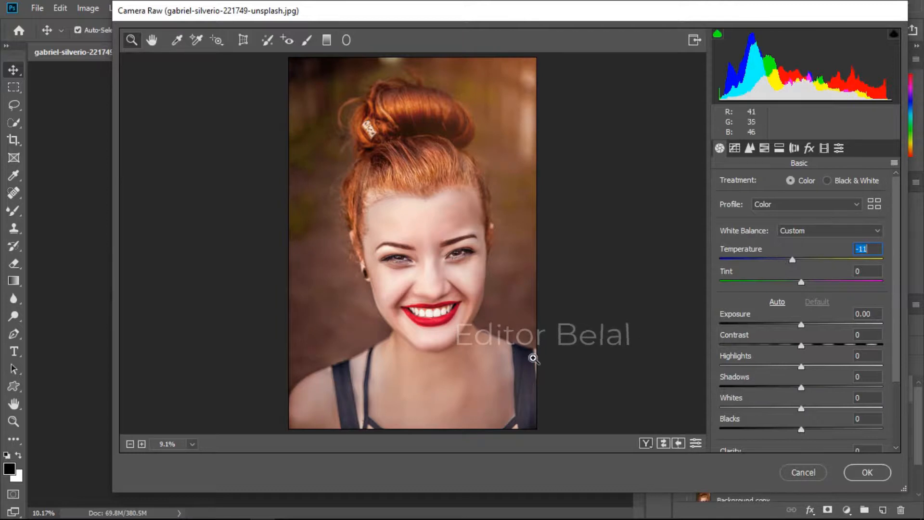
{"action": "left_click_drag", "start_coordinate": [770, 409], "coordinate": [749, 429]}
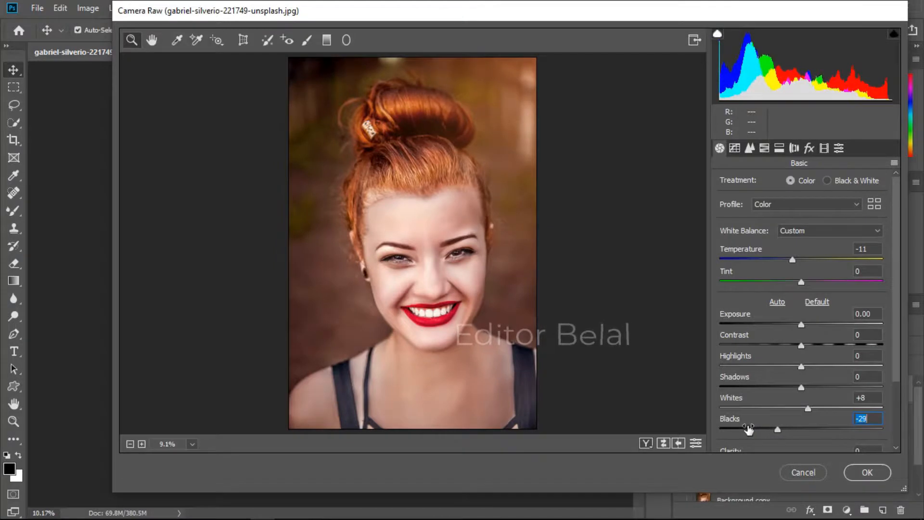
Step: In HSL Hue, set Yellows to +88, Aquas to +37 and Blues to -21
{"action": "left_click", "coordinate": [765, 148]}
{"action": "left_click", "coordinate": [725, 184]}
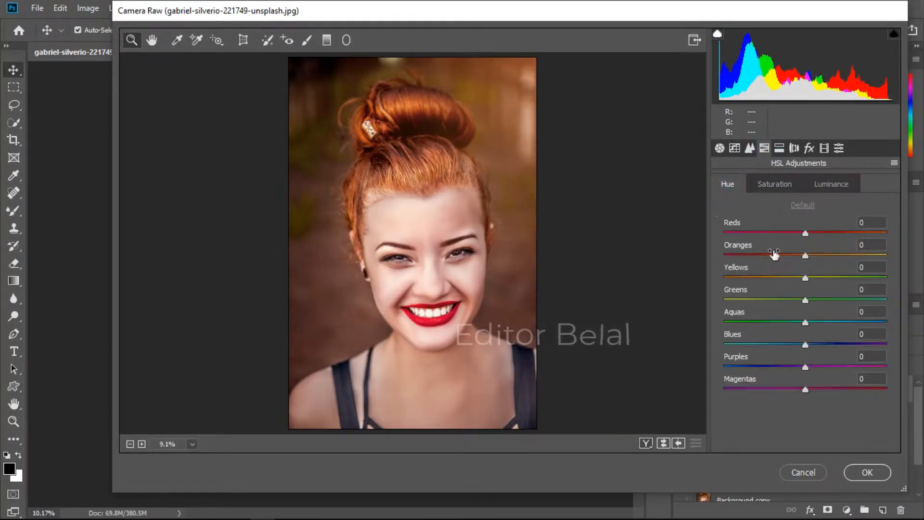
{"action": "mouse_move", "coordinate": [774, 253]}
{"action": "left_mouse_down"}
{"action": "mouse_move", "coordinate": [744, 256]}
{"action": "mouse_move", "coordinate": [805, 256]}
{"action": "mouse_move", "coordinate": [786, 258]}
{"action": "left_mouse_up"}
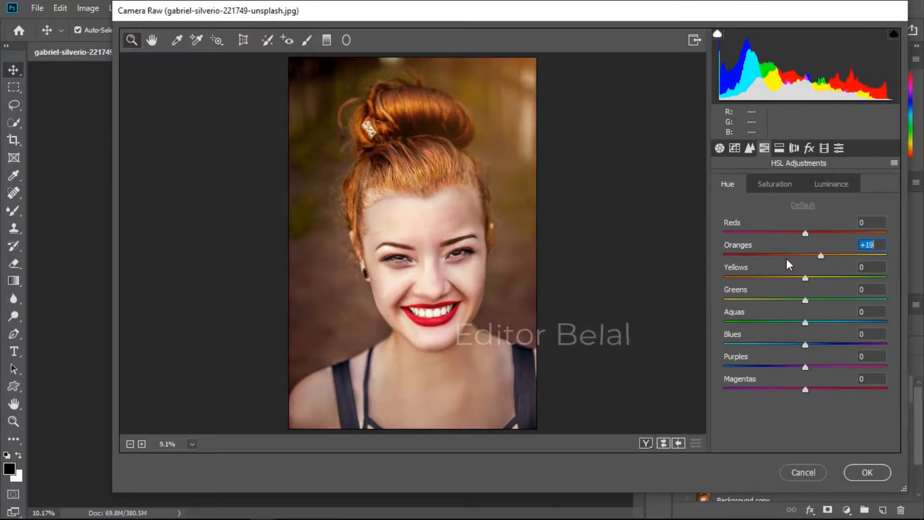
{"action": "key", "text": "ctrl+z"}
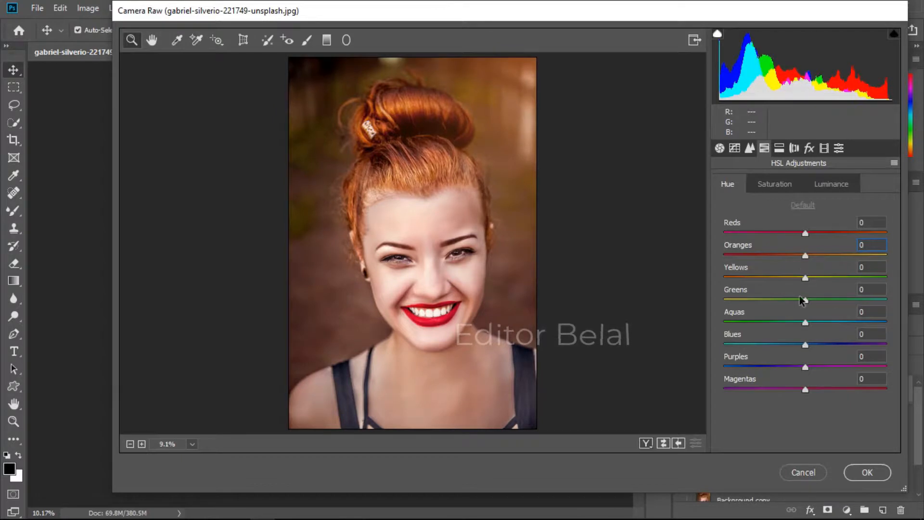
{"action": "left_click_drag", "start_coordinate": [773, 316], "coordinate": [779, 335]}
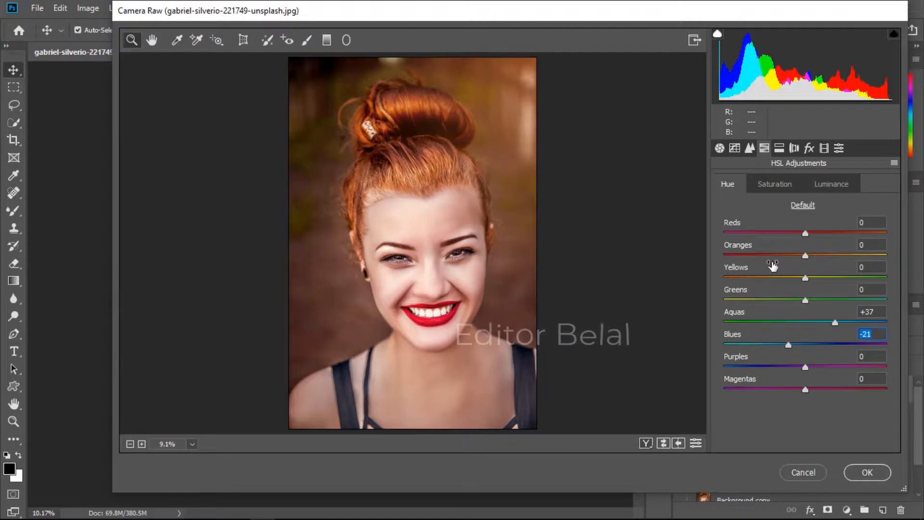
{"action": "left_click_drag", "start_coordinate": [772, 266], "coordinate": [832, 284]}
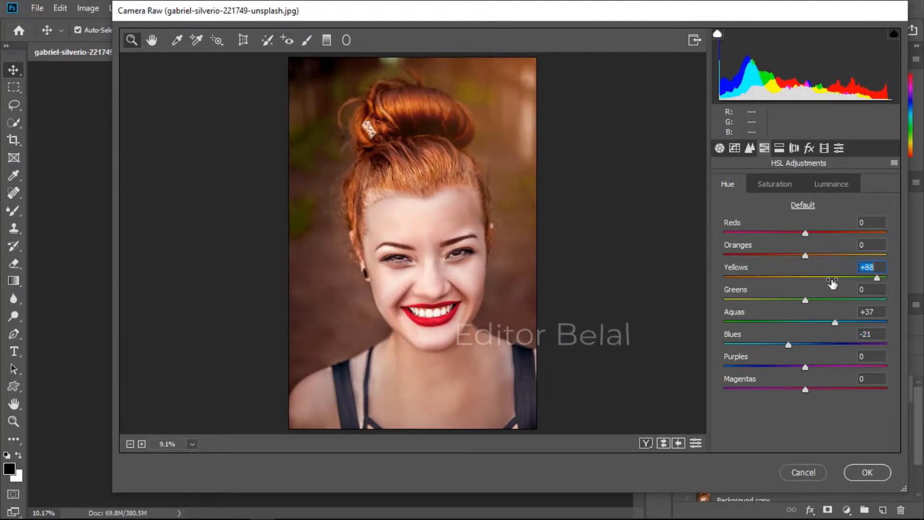
Step: In HSL Saturation, set Aquas saturation to +49, leaving Yellows and Greens at 0
{"action": "left_click", "coordinate": [779, 185]}
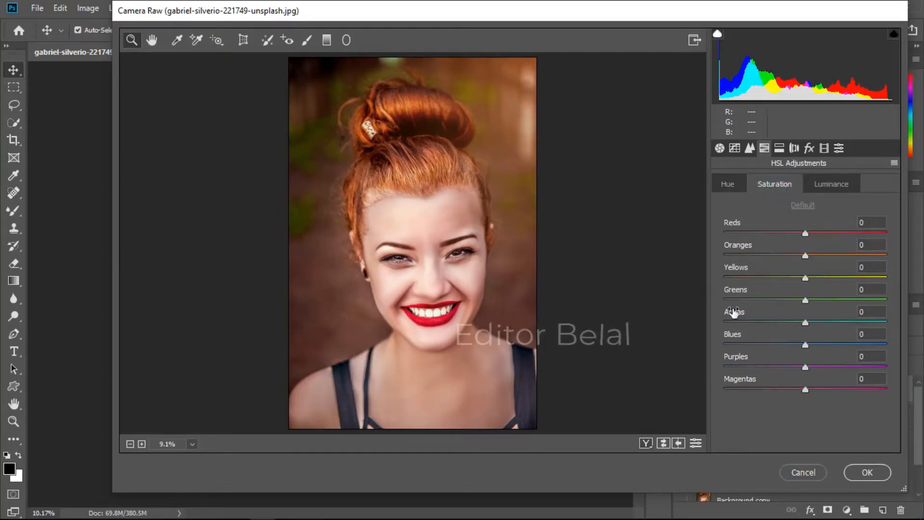
{"action": "left_click_drag", "start_coordinate": [765, 295], "coordinate": [819, 281]}
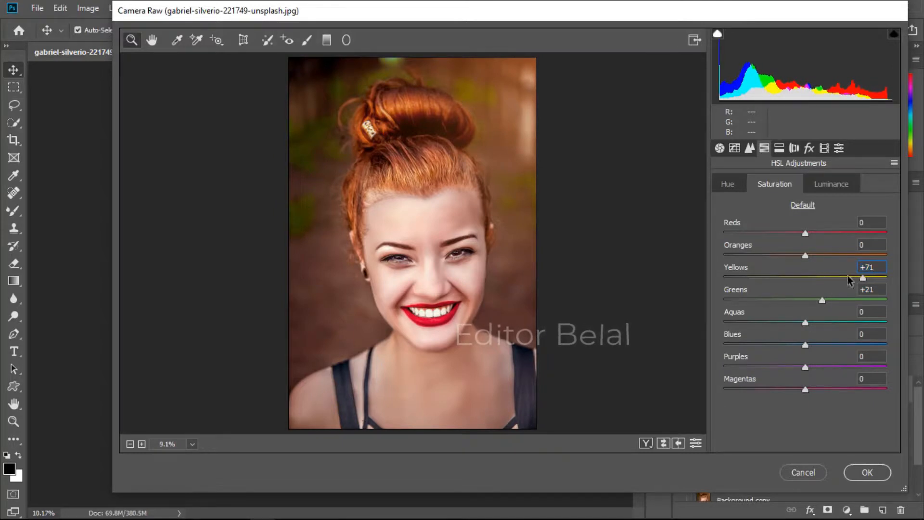
{"action": "double_click", "coordinate": [877, 267]}
{"action": "type", "text": "0"}
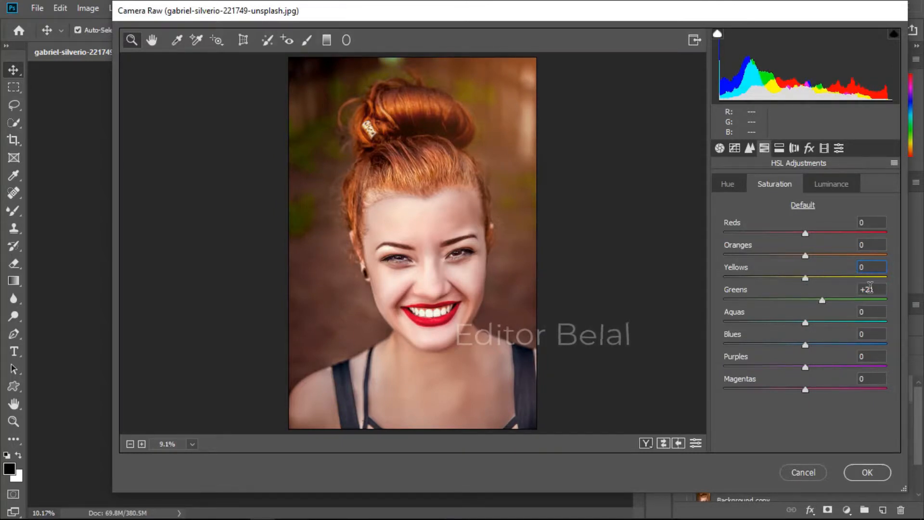
{"action": "double_click", "coordinate": [862, 289]}
{"action": "type", "text": "0"}
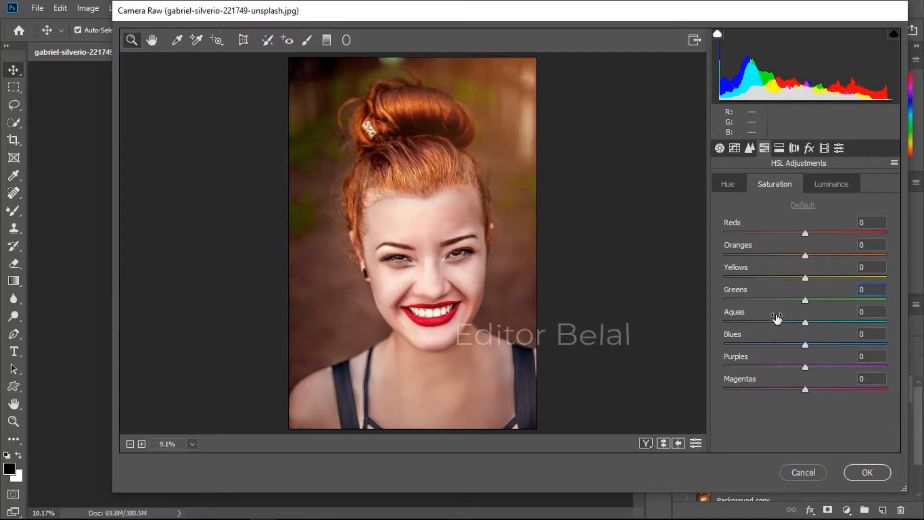
{"action": "left_click_drag", "start_coordinate": [778, 317], "coordinate": [812, 323]}
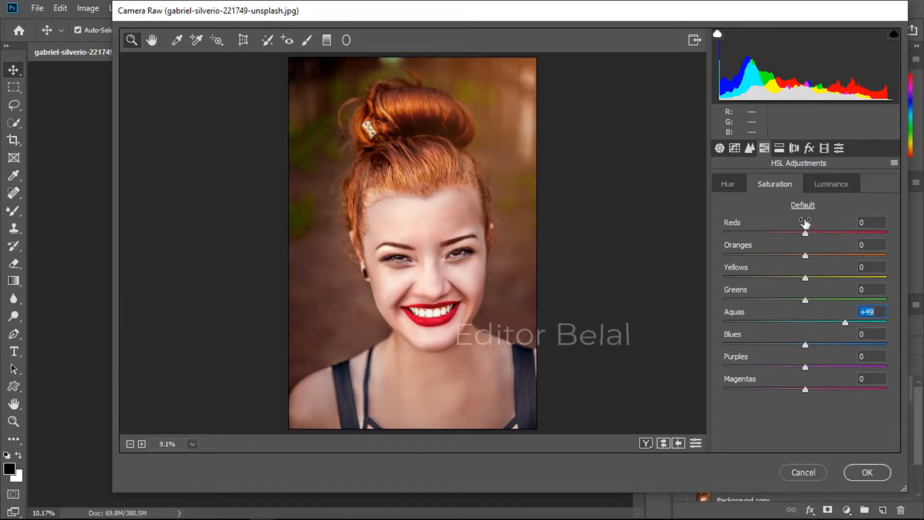
Step: Set Yellows luminance to -35 and reset the Oranges hue to 0
{"action": "left_click", "coordinate": [830, 185]}
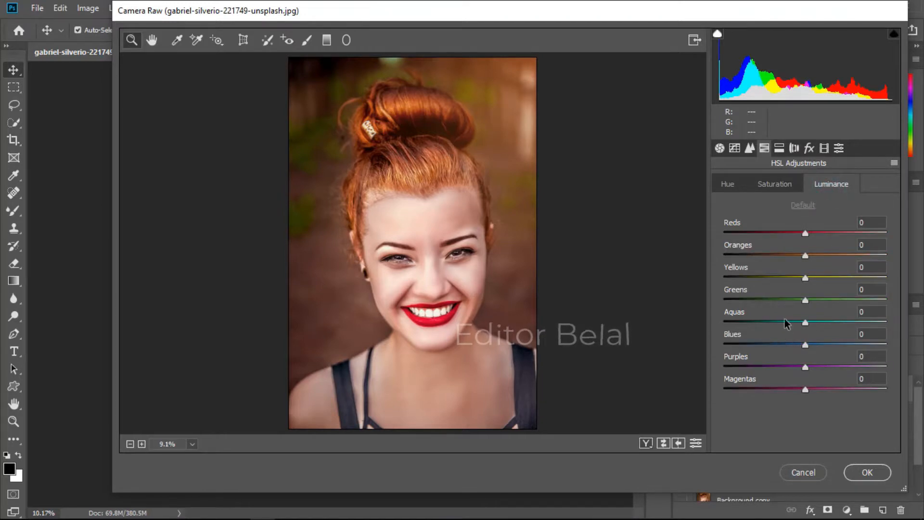
{"action": "left_click_drag", "start_coordinate": [783, 269], "coordinate": [762, 274]}
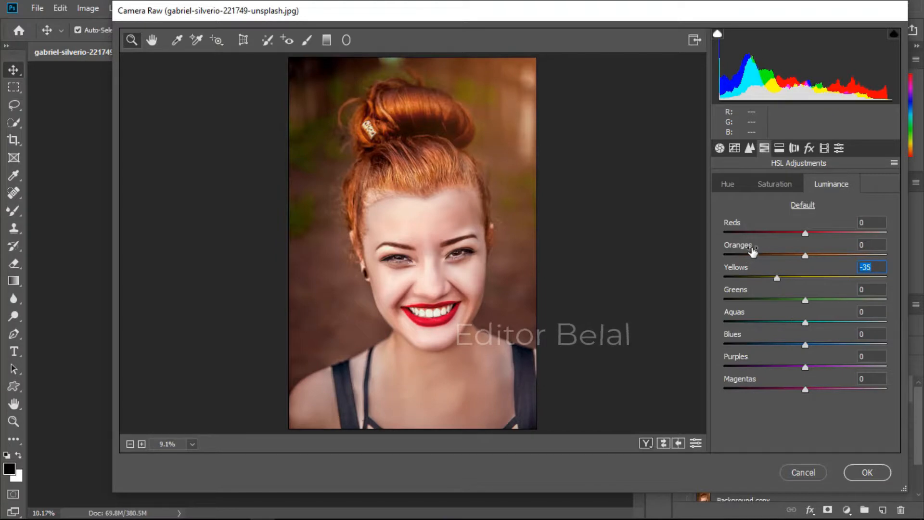
{"action": "left_click", "coordinate": [727, 184]}
{"action": "mouse_move", "coordinate": [769, 250]}
{"action": "left_mouse_down"}
{"action": "mouse_move", "coordinate": [751, 249]}
{"action": "mouse_move", "coordinate": [787, 250]}
{"action": "mouse_move", "coordinate": [781, 254]}
{"action": "left_mouse_up"}
{"action": "type", "text": "0"}
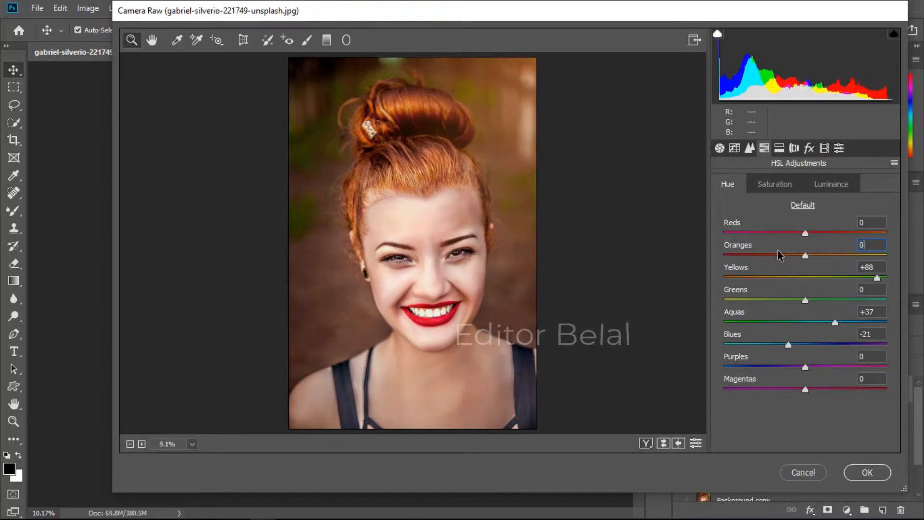
Step: In Calibration, set Blue Primary Hue to +2, Blue Primary Saturation to +9 and Red Primary Hue to -3
{"action": "left_click", "coordinate": [824, 148]}
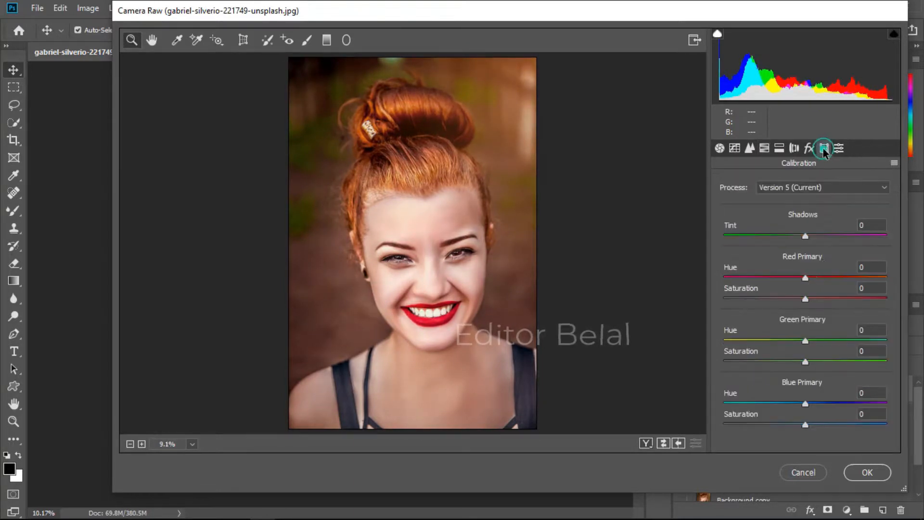
{"action": "mouse_move", "coordinate": [805, 341]}
{"action": "left_mouse_down"}
{"action": "mouse_move", "coordinate": [827, 343]}
{"action": "mouse_move", "coordinate": [802, 343]}
{"action": "mouse_move", "coordinate": [813, 342]}
{"action": "left_mouse_up"}
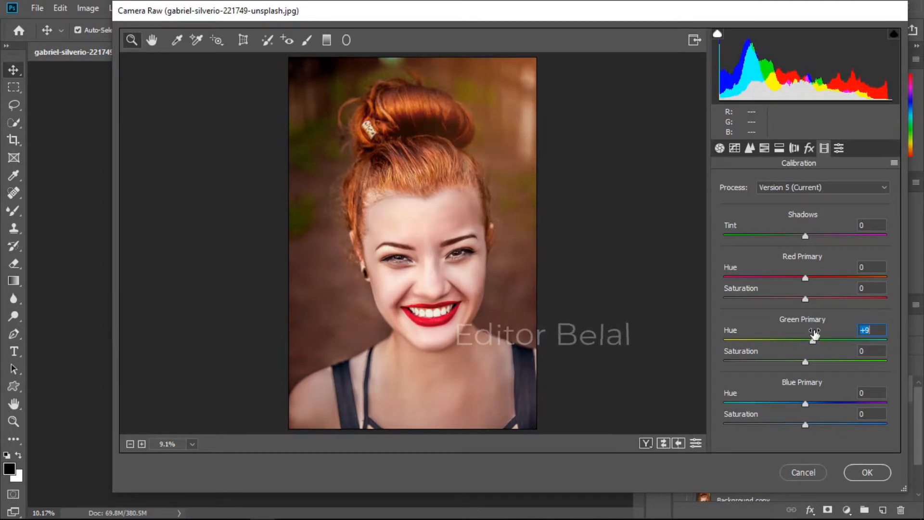
{"action": "type", "text": "0"}
{"action": "left_click_drag", "start_coordinate": [809, 401], "coordinate": [815, 438]}
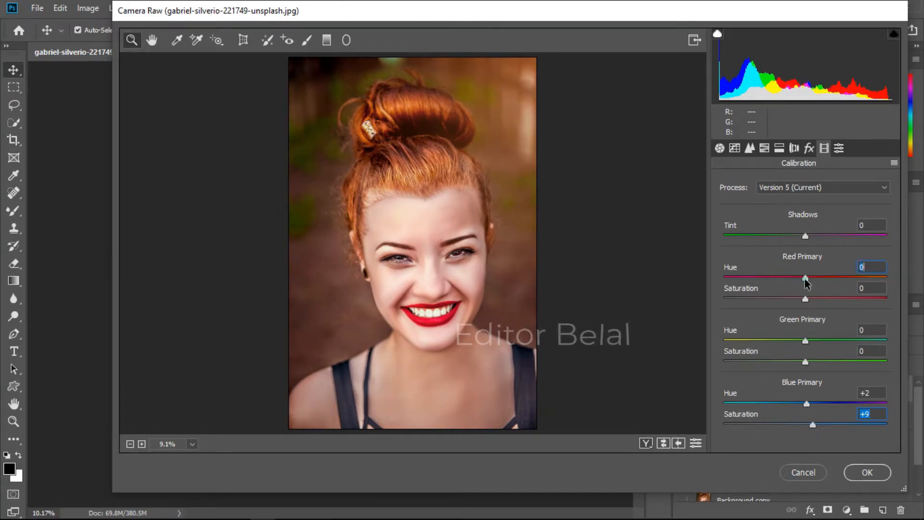
{"action": "mouse_move", "coordinate": [806, 283]}
{"action": "left_mouse_down"}
{"action": "mouse_move", "coordinate": [828, 283]}
{"action": "mouse_move", "coordinate": [804, 284]}
{"action": "left_mouse_up"}
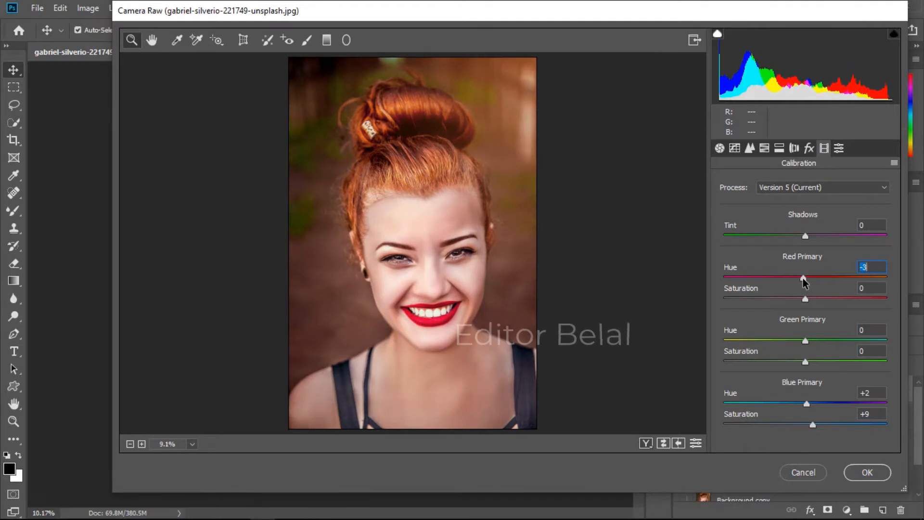
Step: Add a post-crop vignette of -6 and apply the Camera Raw filter
{"action": "left_click", "coordinate": [838, 148]}
{"action": "left_click", "coordinate": [824, 148]}
{"action": "left_click", "coordinate": [809, 148]}
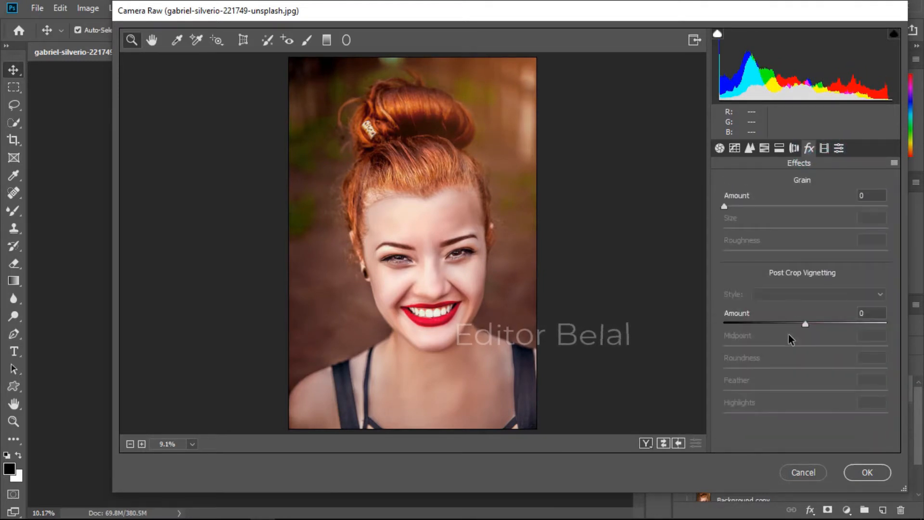
{"action": "left_click_drag", "start_coordinate": [805, 325], "coordinate": [801, 324]}
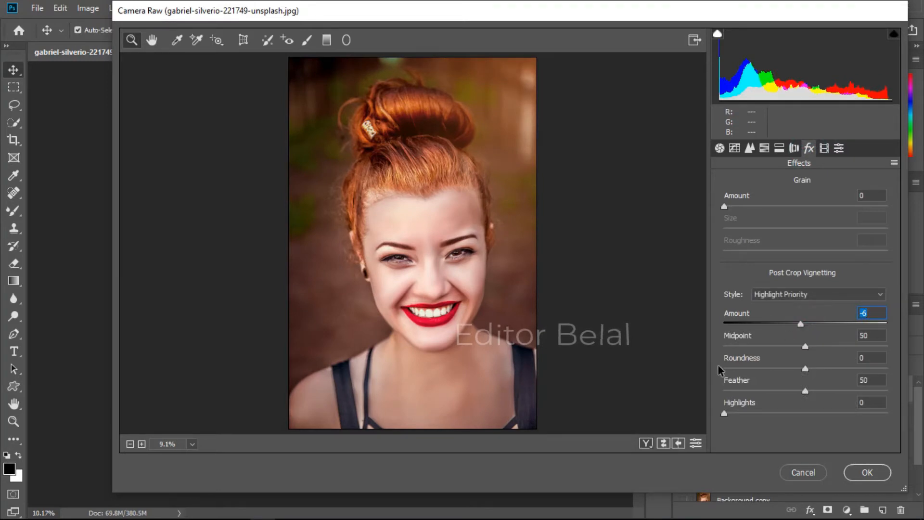
{"action": "left_click", "coordinate": [867, 472]}
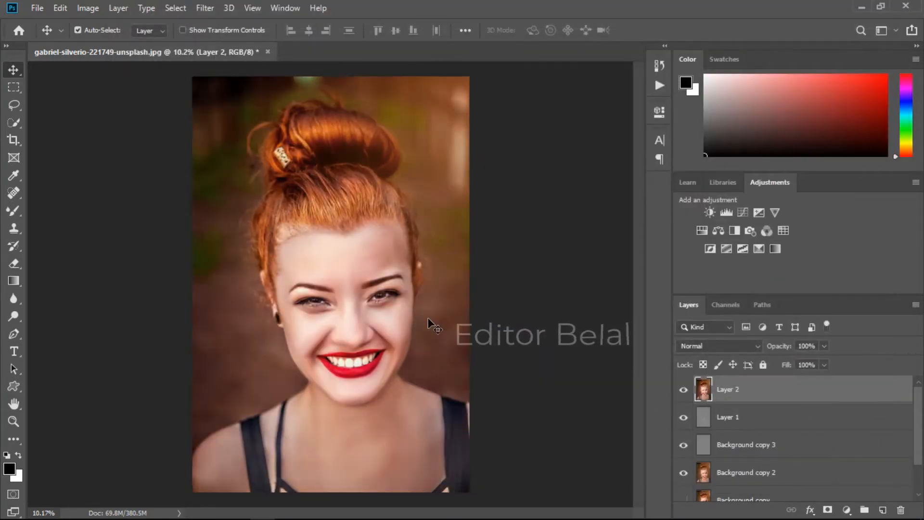
{"action": "key", "text": "ctrl+minus"}
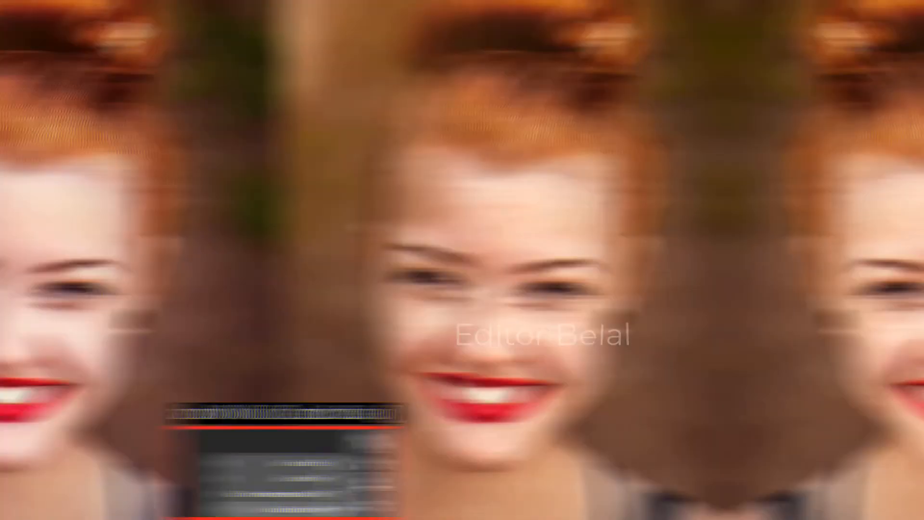